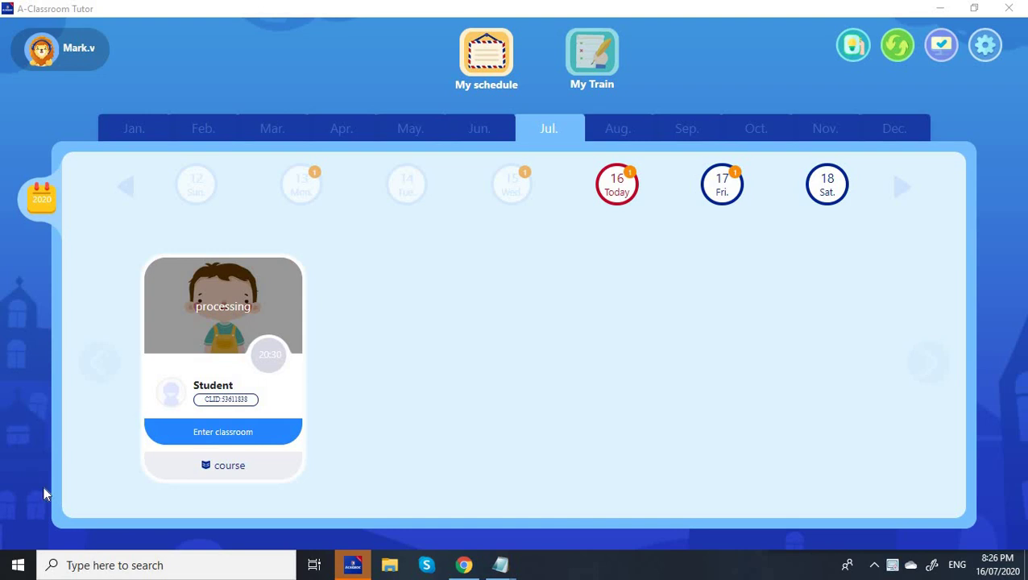
Start the device test from the tutor's class schedule.
click(988, 50)
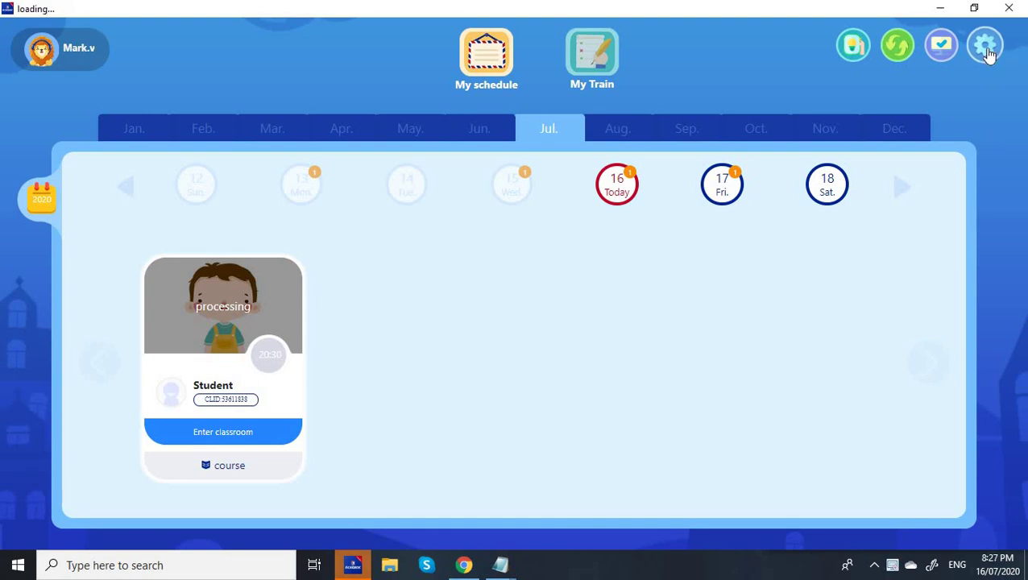
click(48, 50)
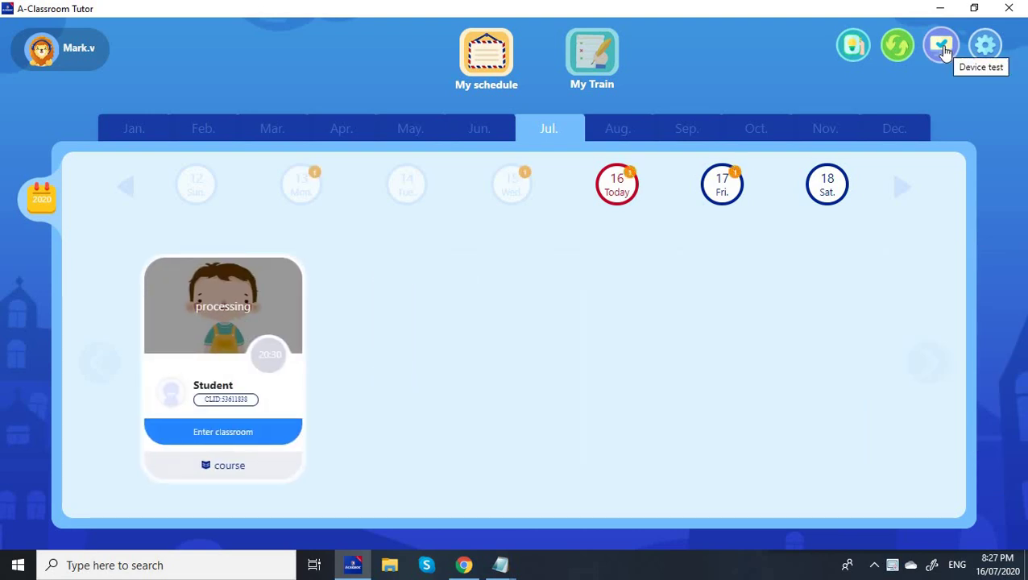
click(942, 47)
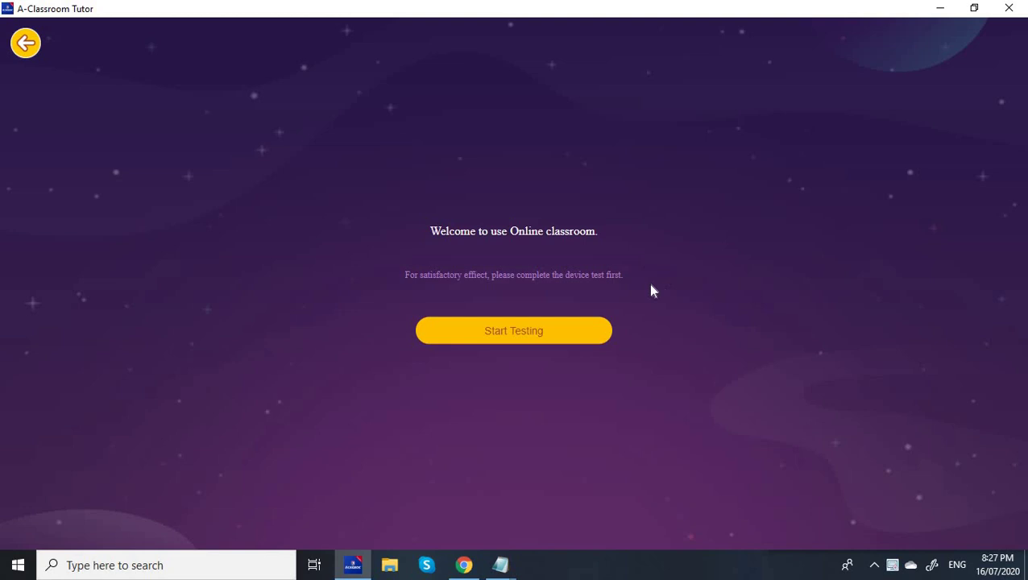
click(531, 333)
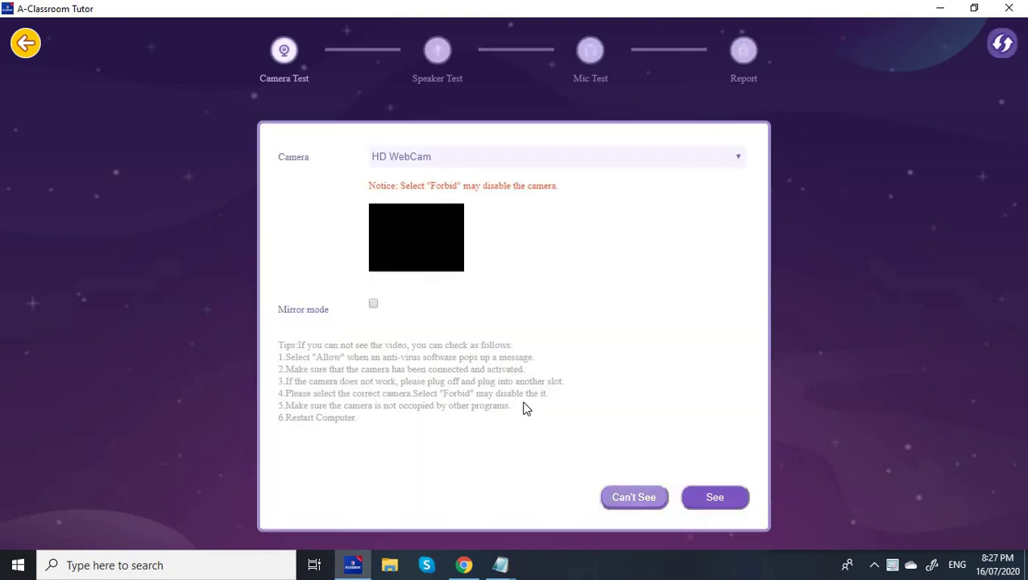
Pass the camera, microphone and speaker checks using HD WebCam and Krisp Microphone.
click(480, 159)
click(480, 159)
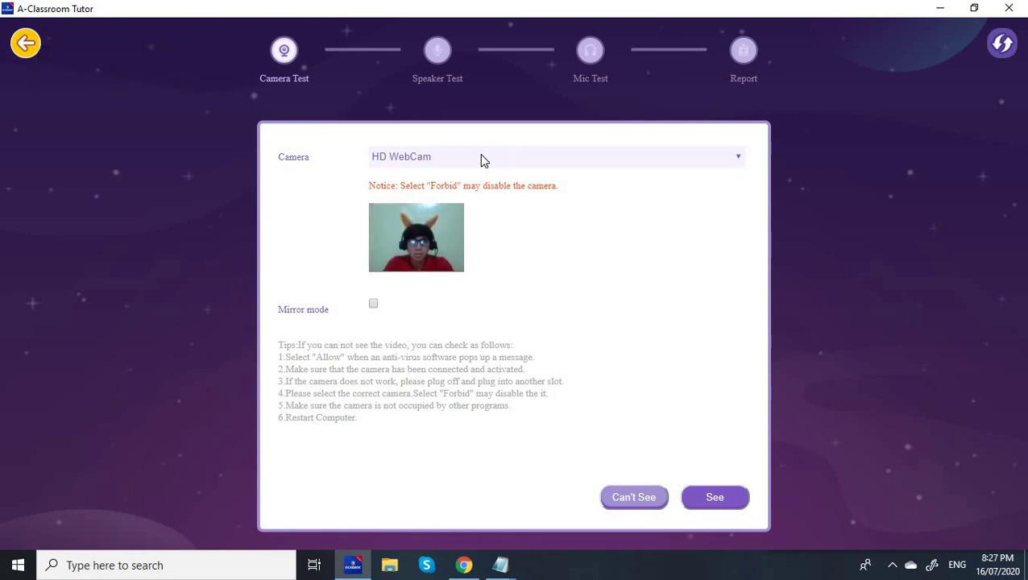
click(711, 504)
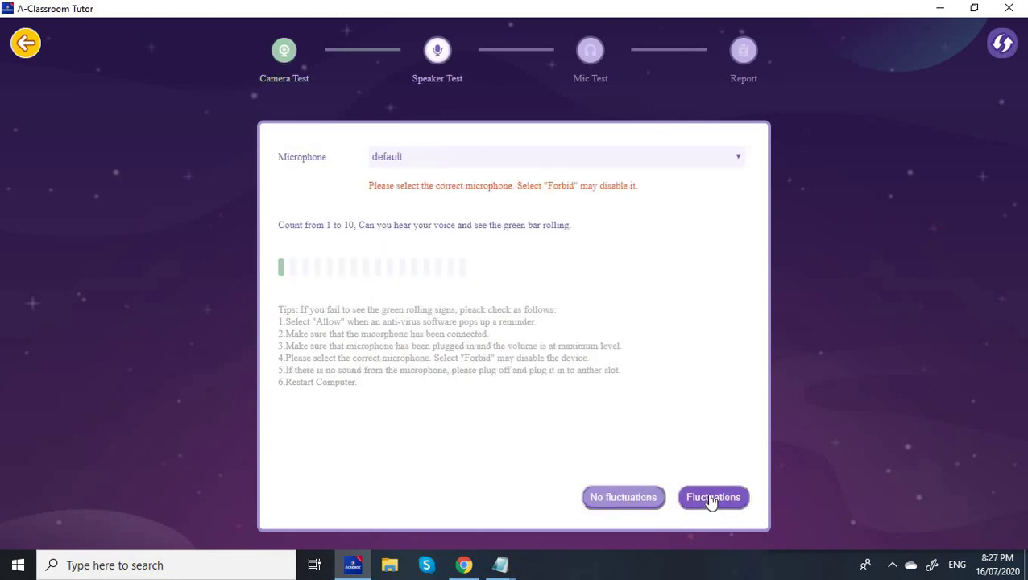
click(436, 155)
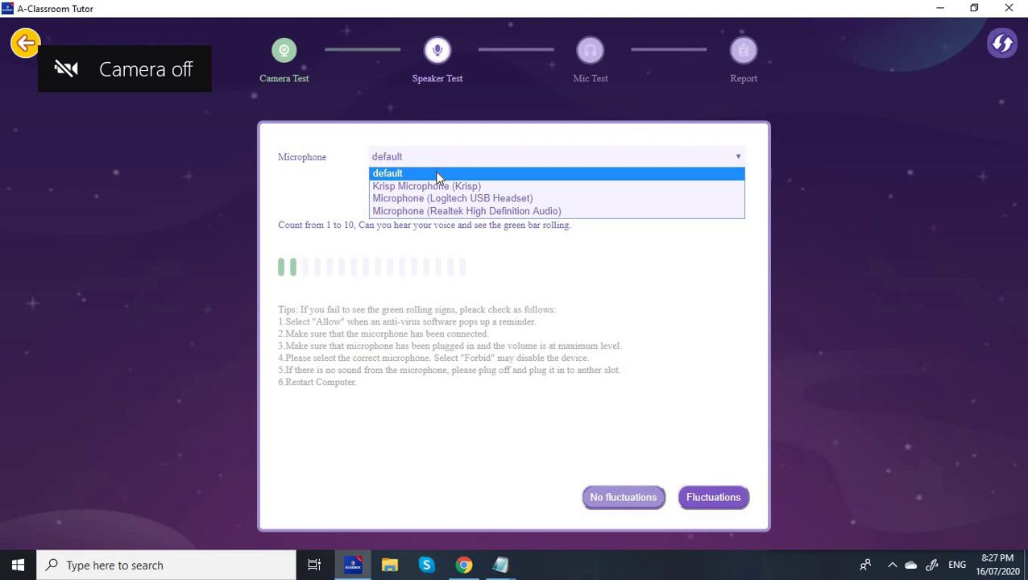
click(435, 186)
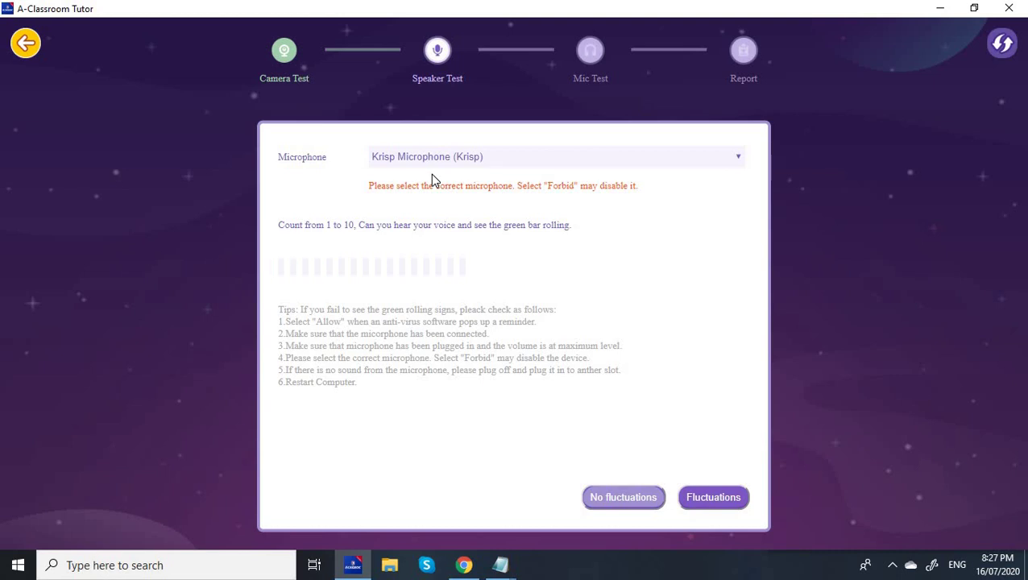
click(712, 498)
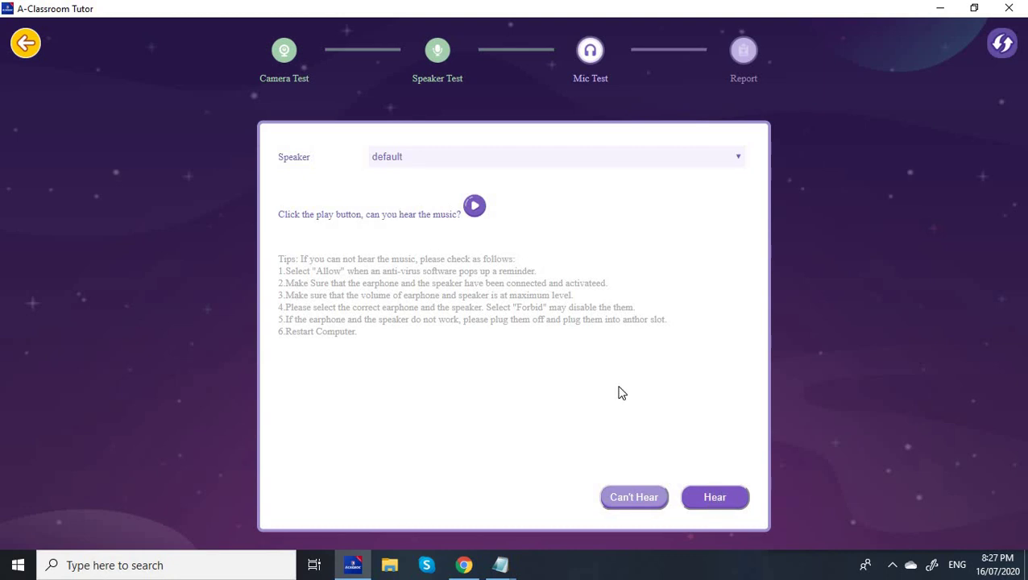
click(717, 498)
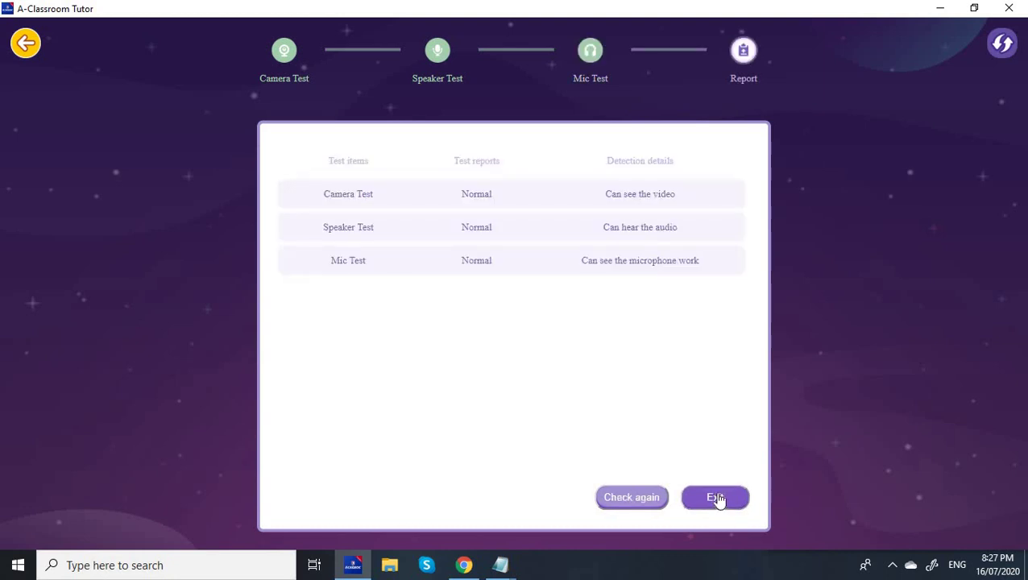
Close the device test report, refresh the schedule, and browse the help Q&A.
click(715, 498)
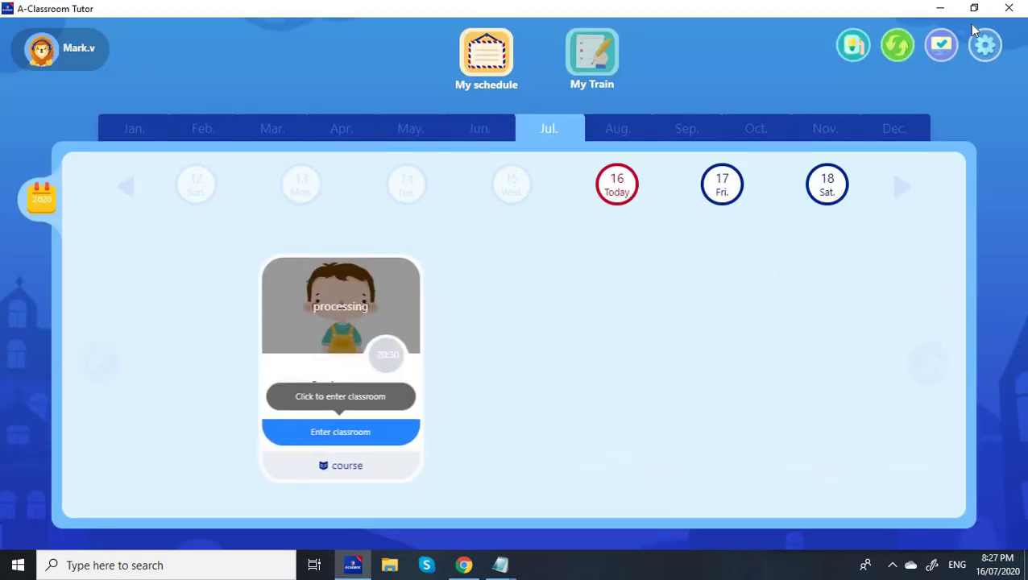
click(900, 49)
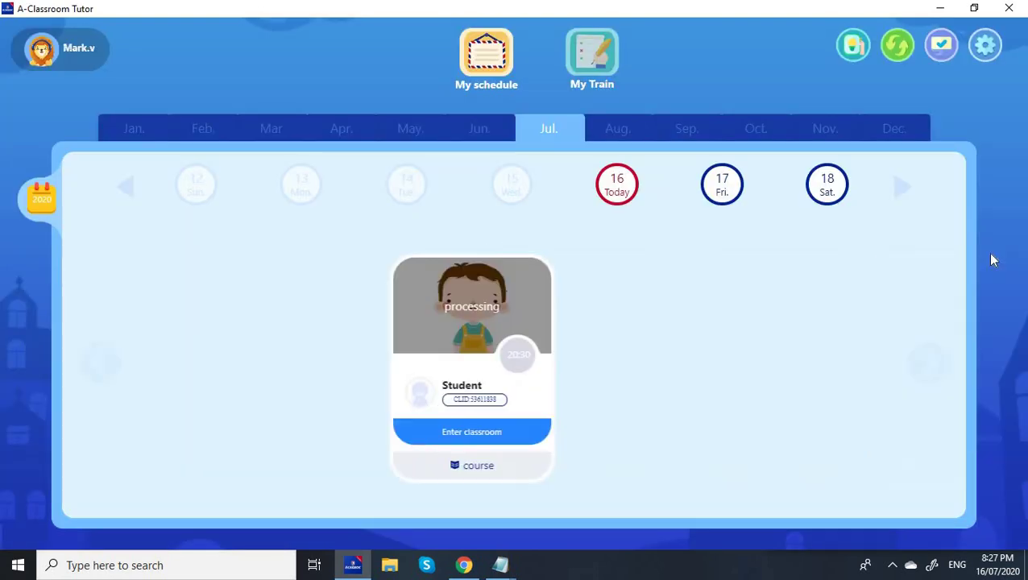
click(856, 48)
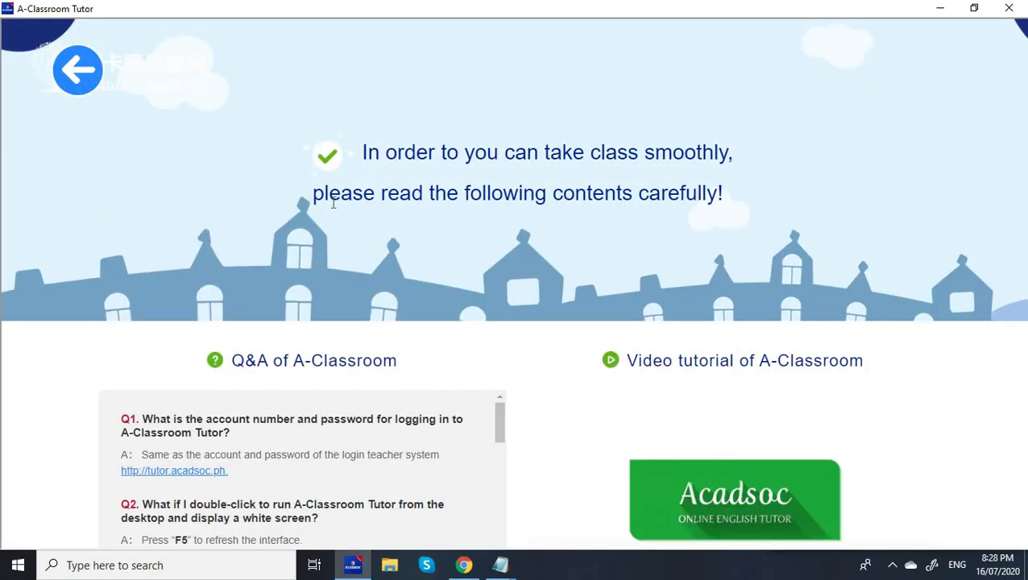
scroll(333, 201, down, 3)
scroll(151, 122, up, 3)
click(75, 76)
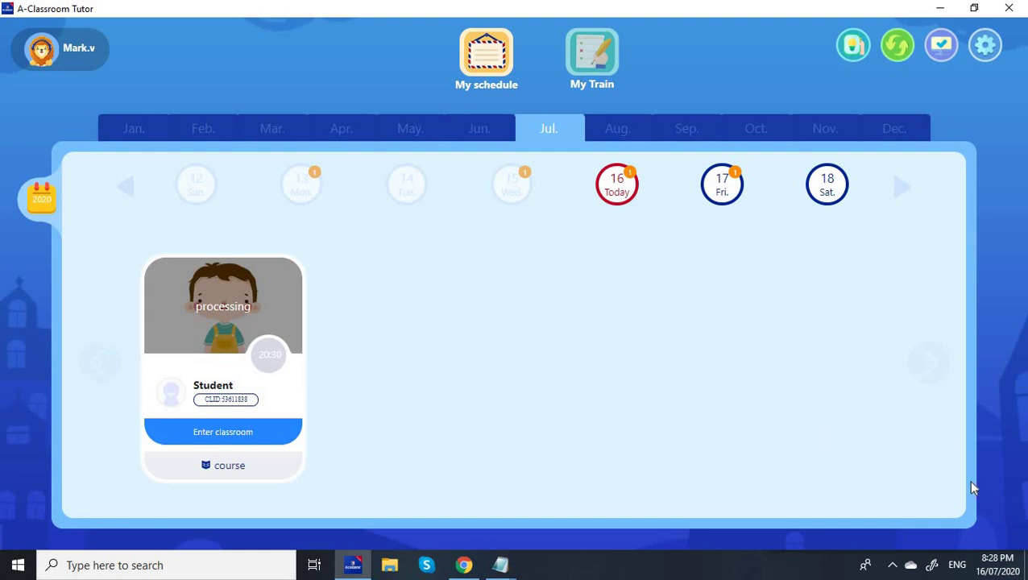
Enter today's classroom from the class schedule.
mouse_move(1000, 563)
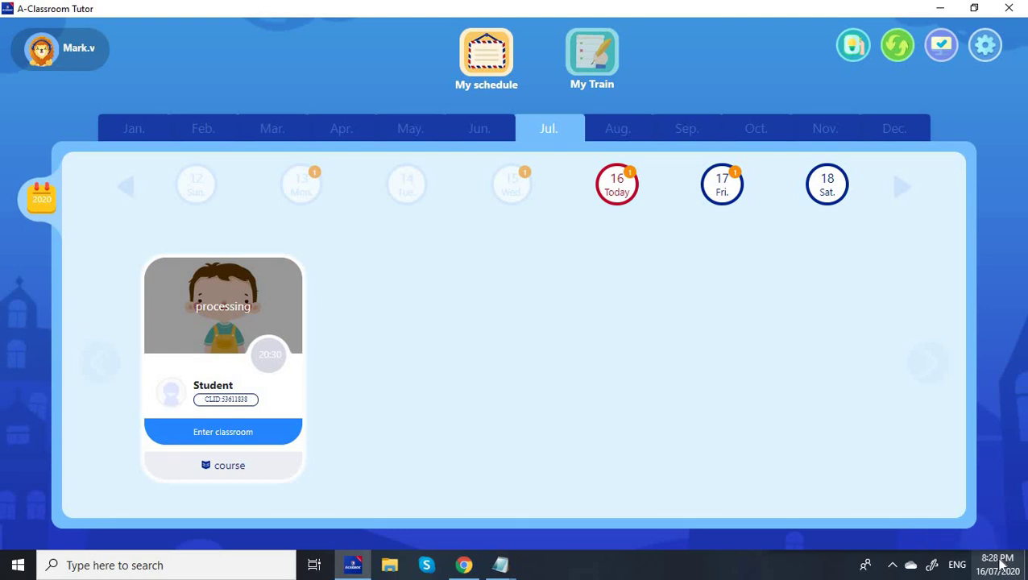
click(236, 432)
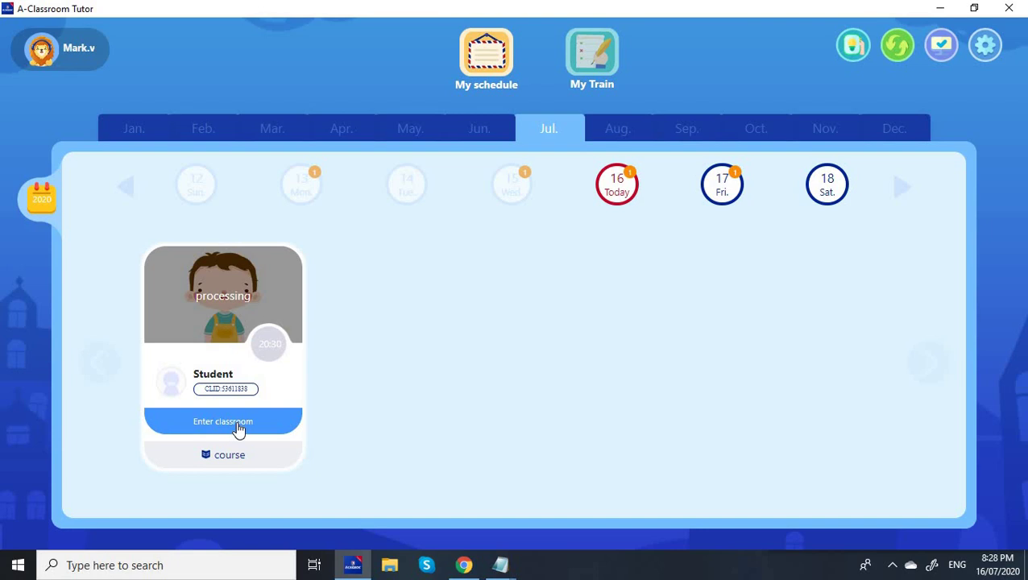
click(238, 430)
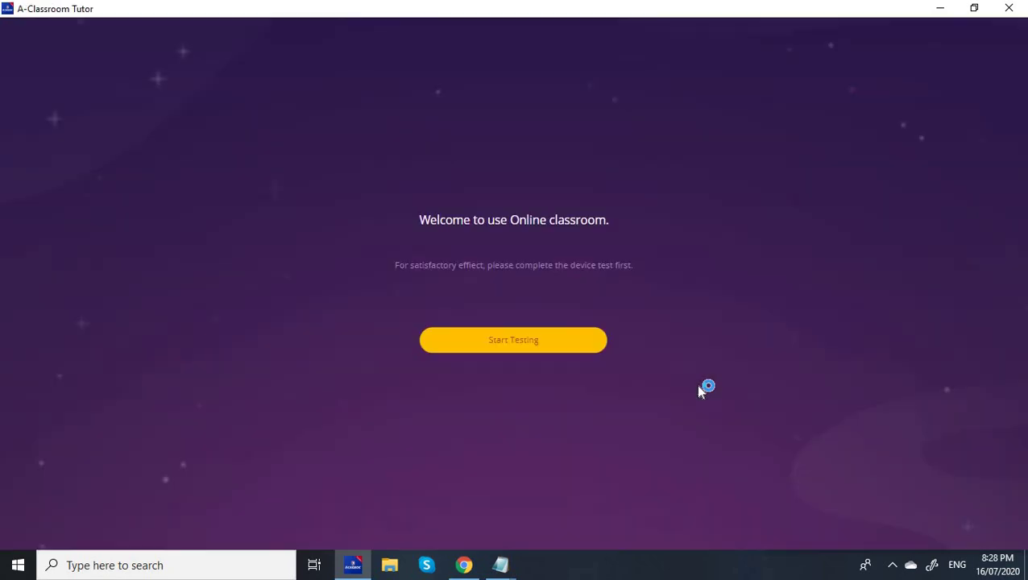
Pass the pre-class camera, speaker and Krisp Microphone checks, then join the classroom.
click(552, 340)
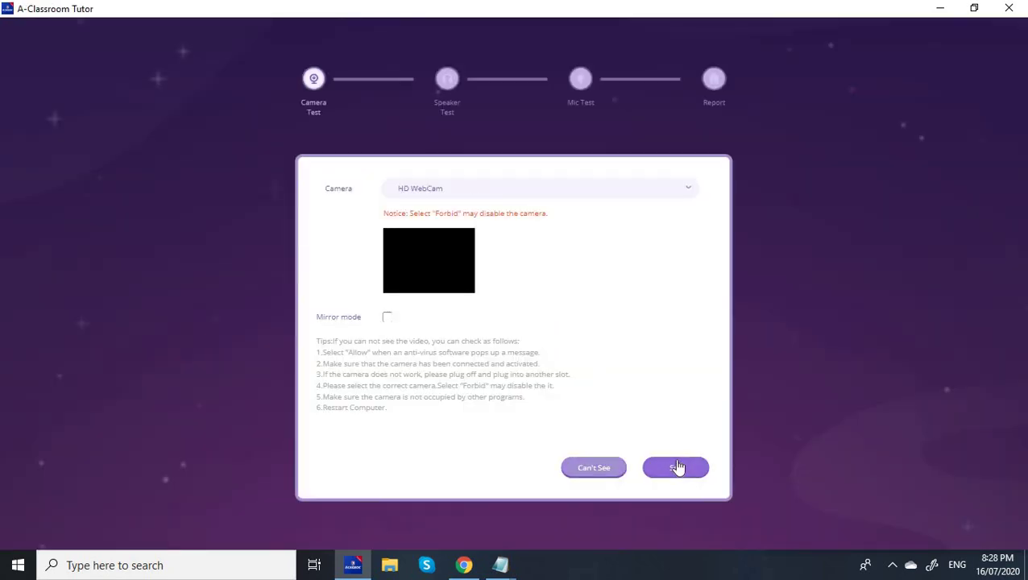
click(676, 467)
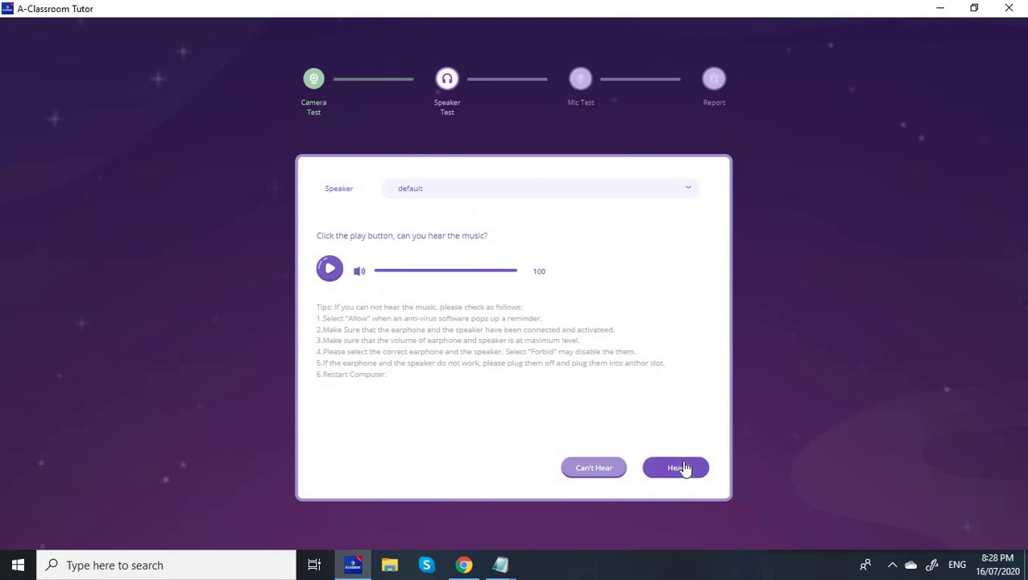
click(683, 468)
click(459, 193)
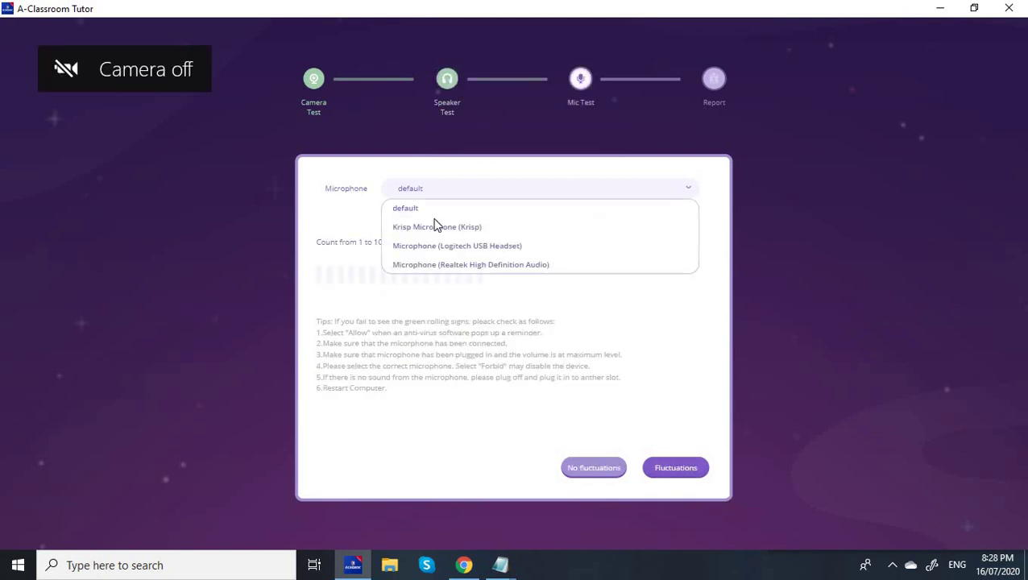
click(434, 227)
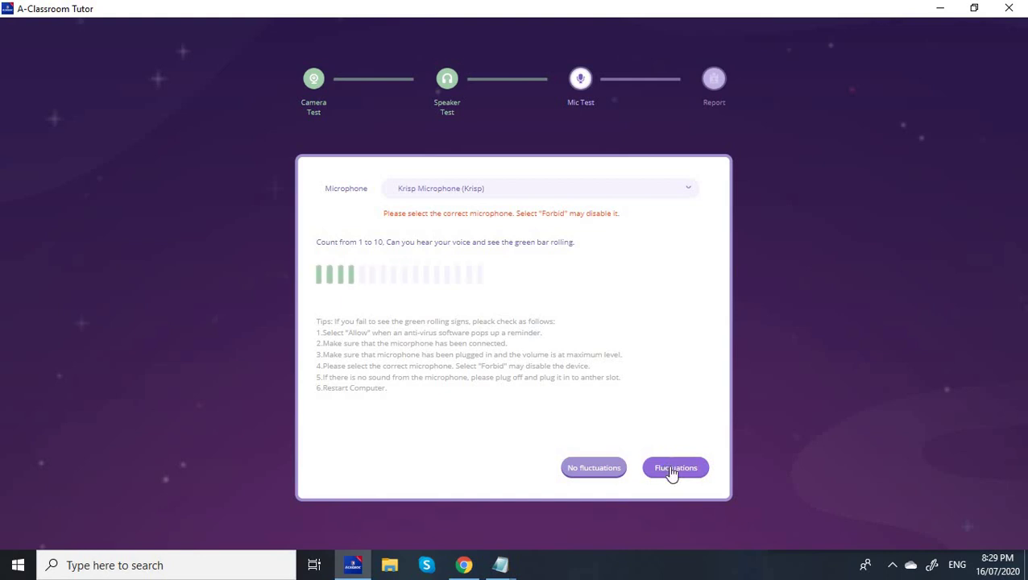
click(673, 471)
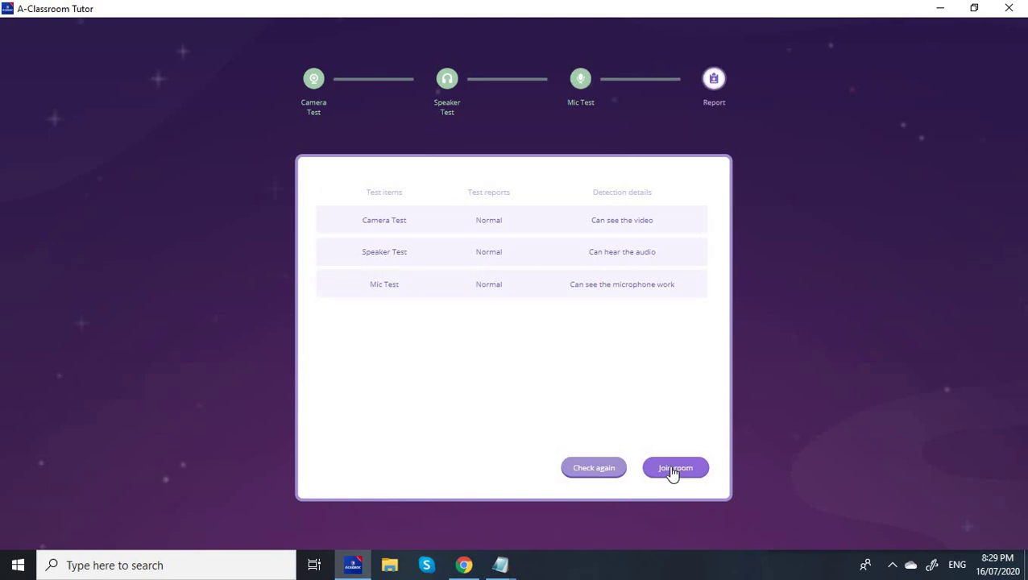
click(673, 472)
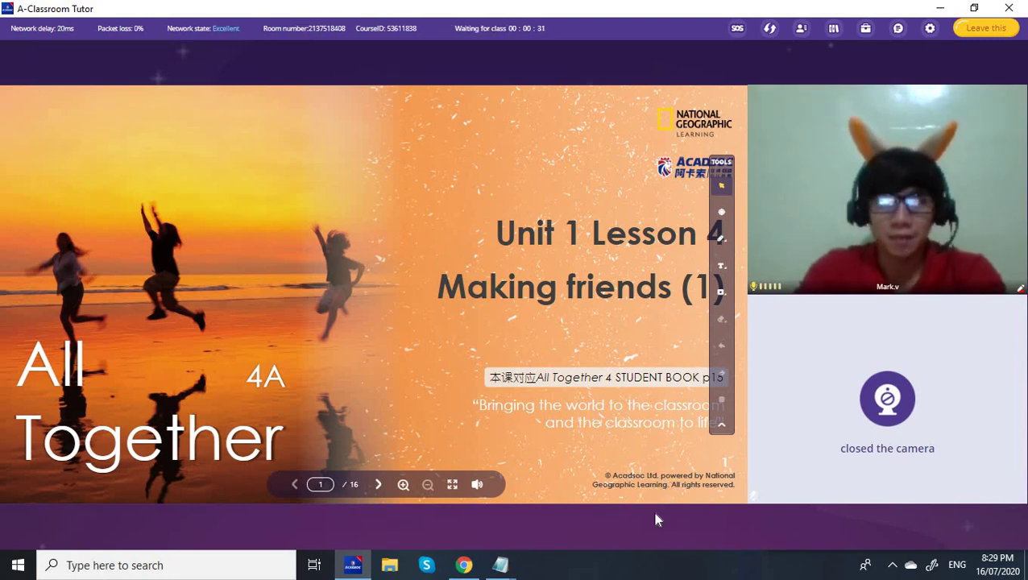
Show the class files list and start adding a new file.
click(835, 30)
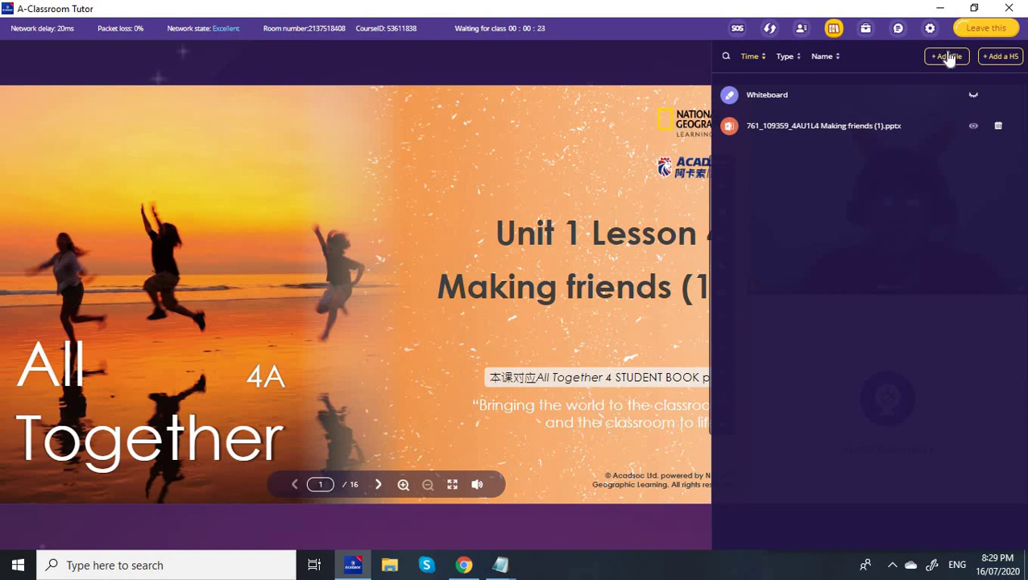
click(947, 57)
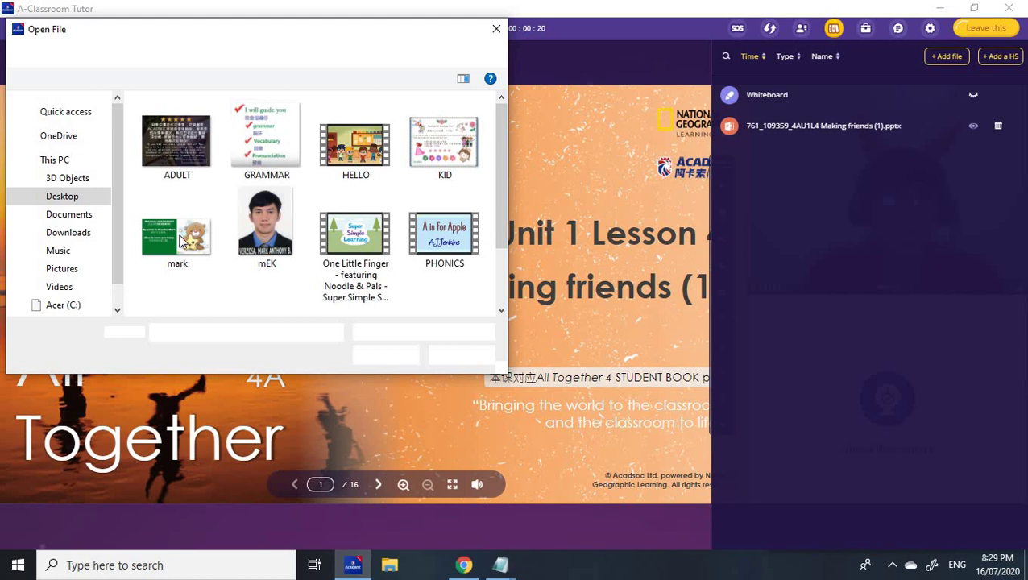
Upload the mark image to the class files.
click(181, 240)
click(376, 356)
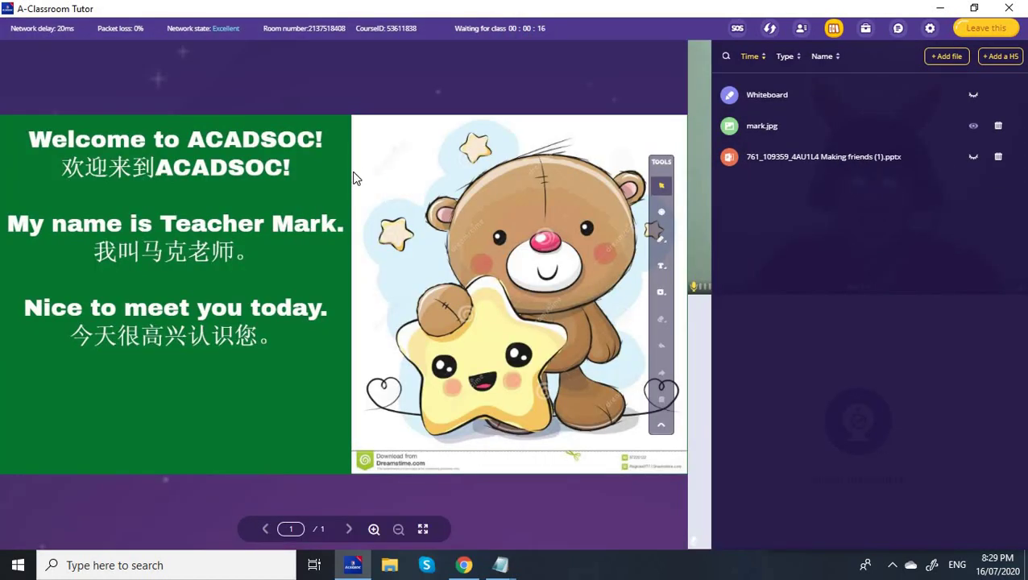
click(833, 29)
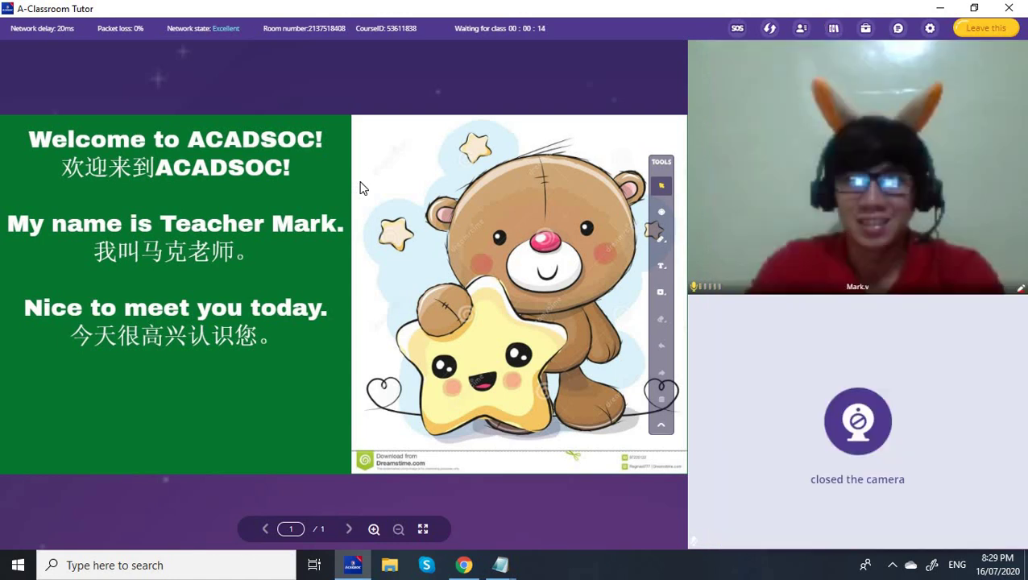
Add the HELLO video to the class files, then hide the file list.
click(833, 29)
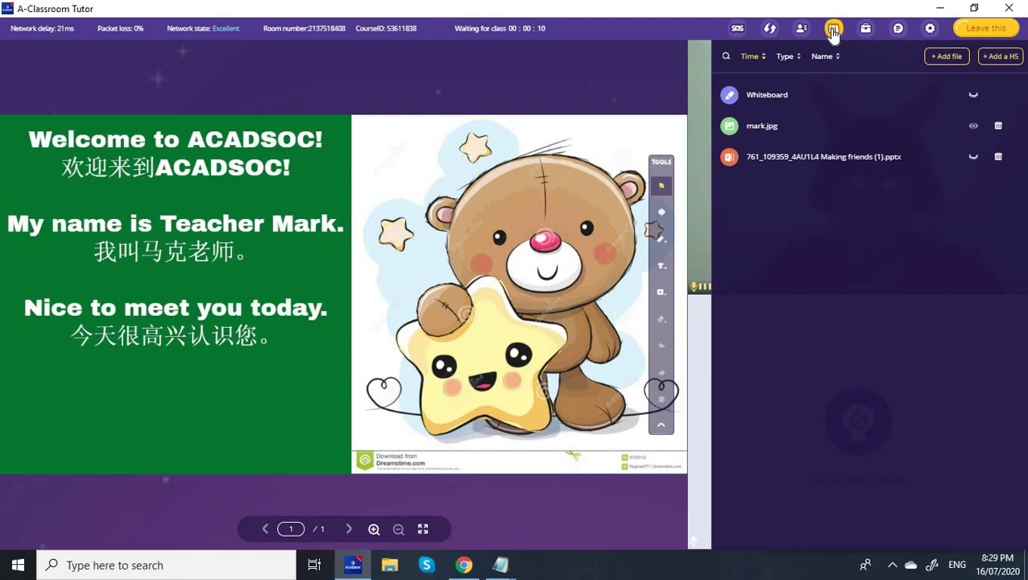
click(945, 58)
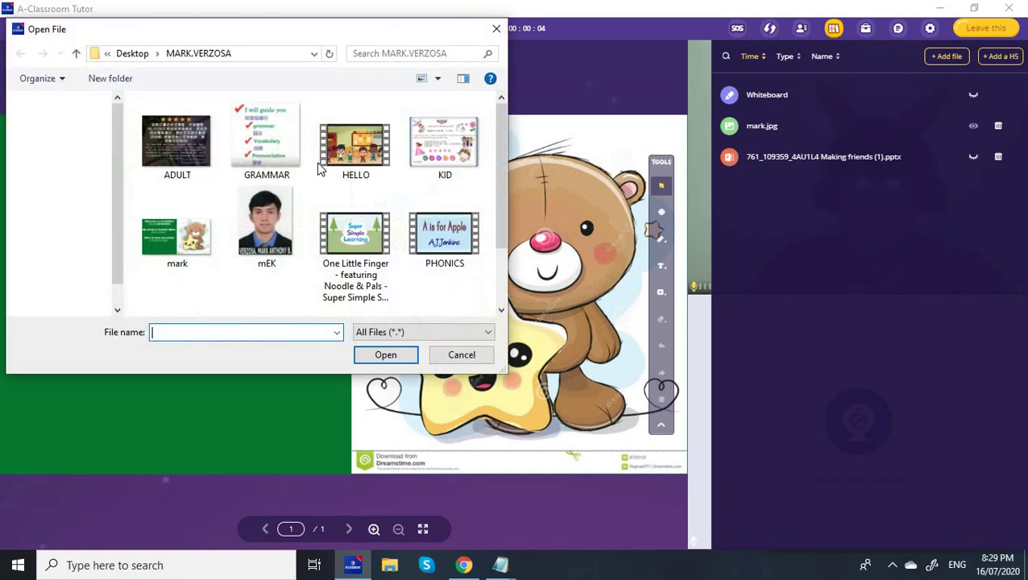
click(356, 149)
click(385, 355)
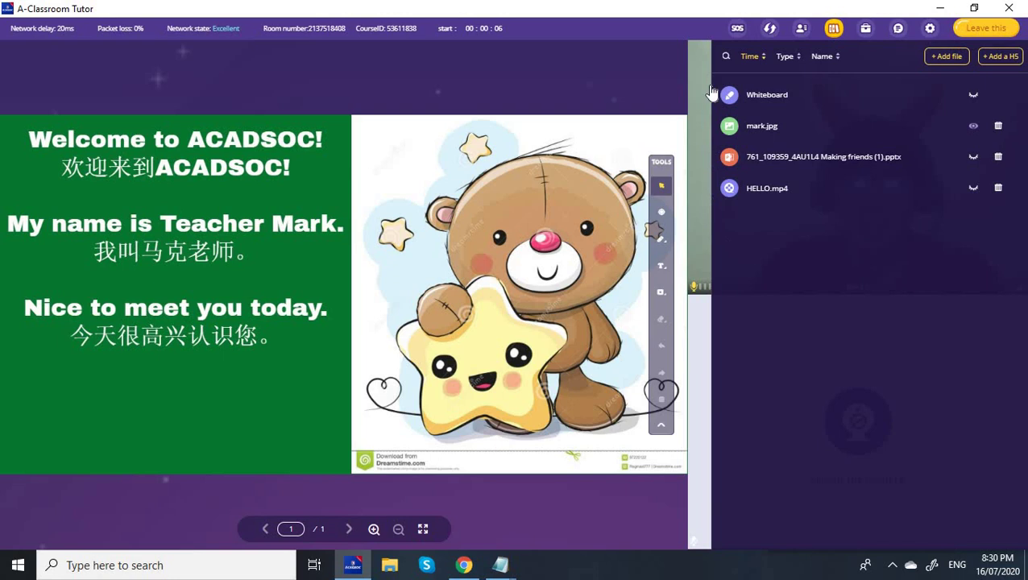
click(835, 30)
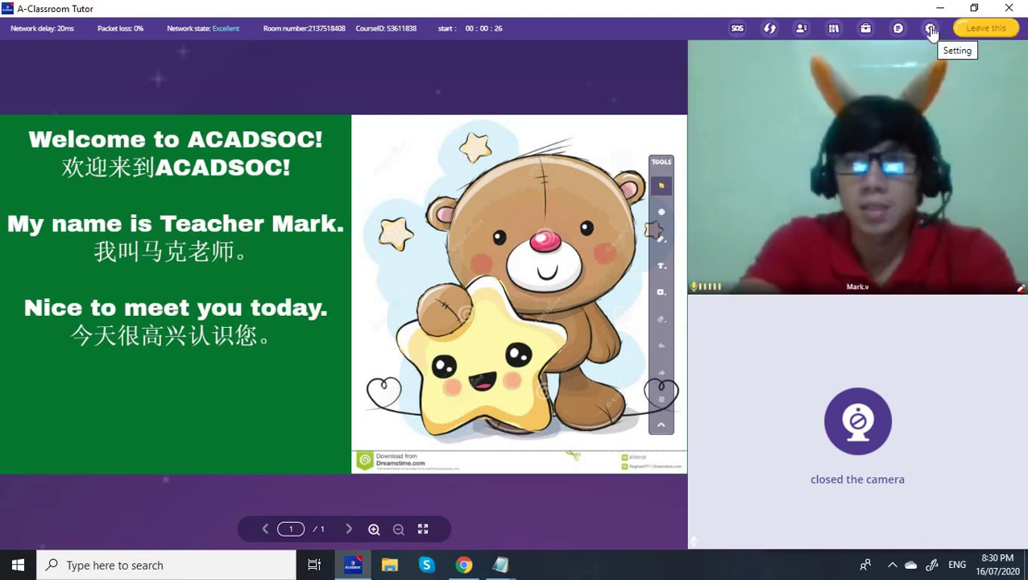
Open the classroom Setting dialog at the Camera Test page.
click(931, 29)
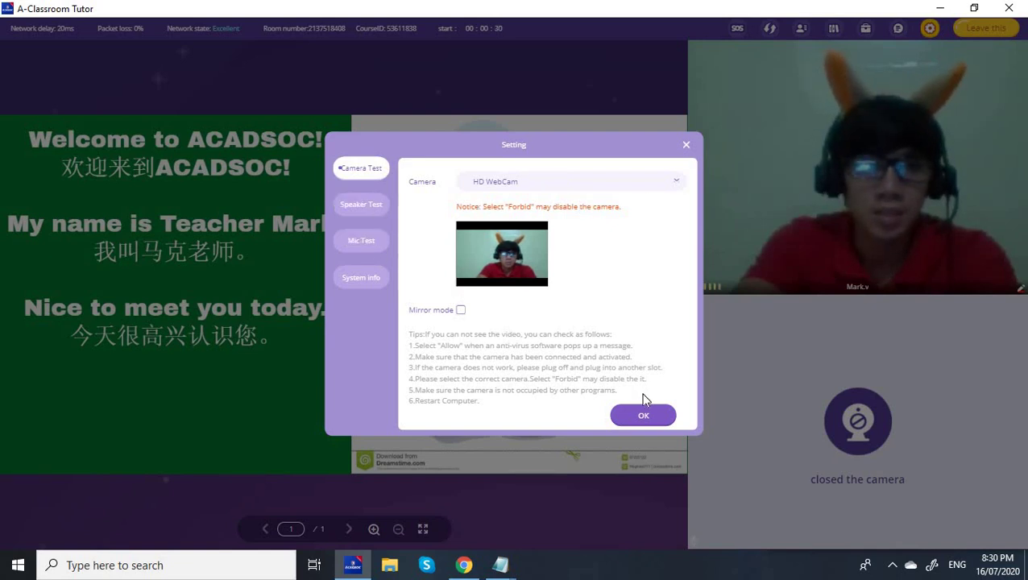
Review the Speaker Test, Mic Test and System info pages, then close Setting with OK.
click(373, 203)
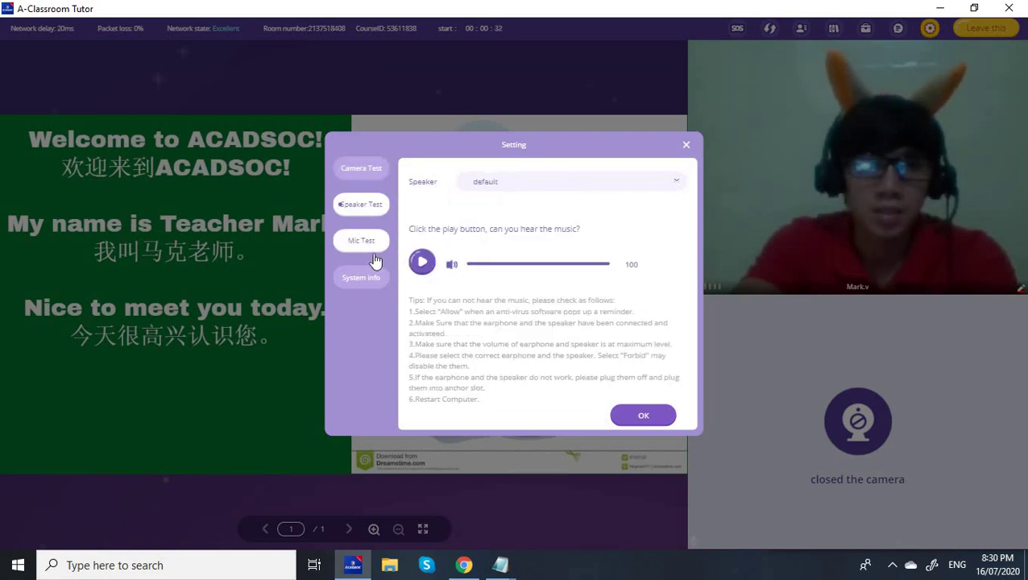
click(369, 246)
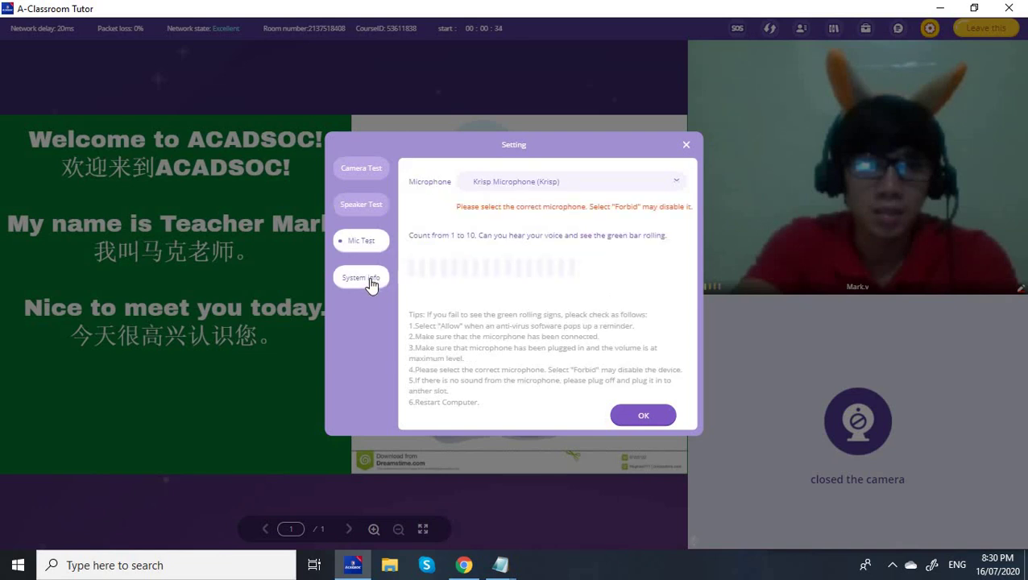
click(380, 277)
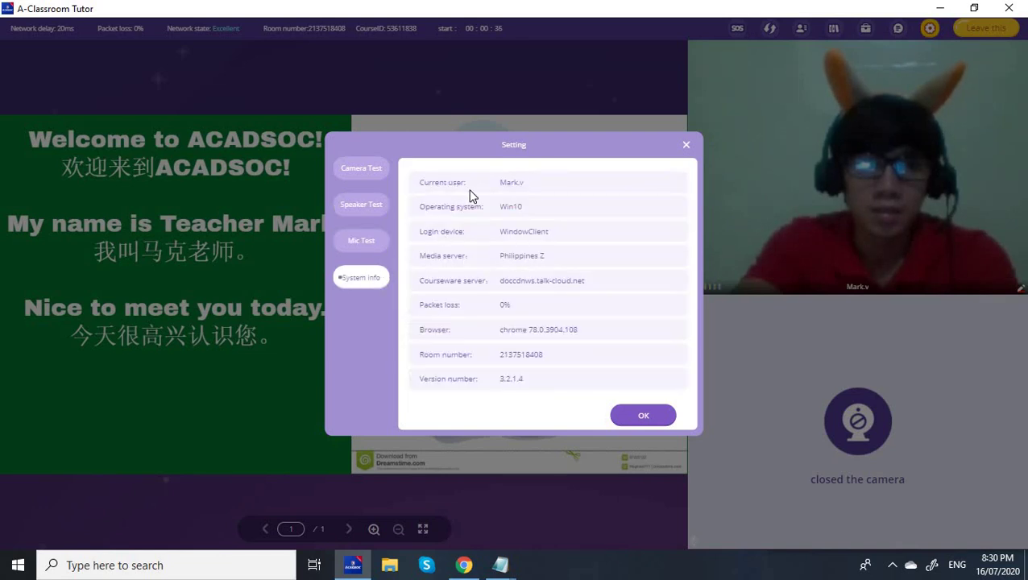
click(642, 416)
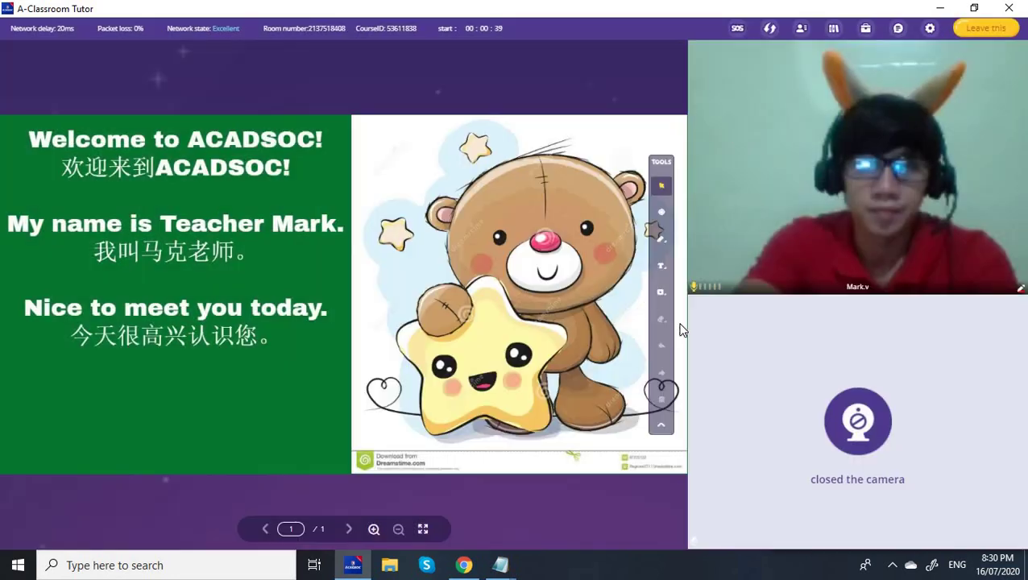
Glance at the chat messages, close the chat, and bring up the ToolBox.
click(899, 29)
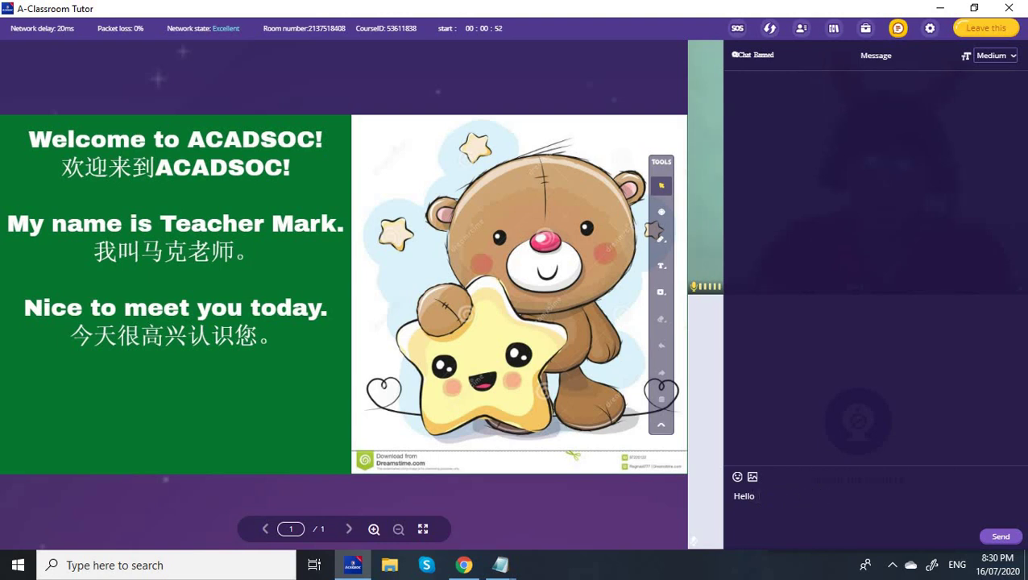
click(711, 333)
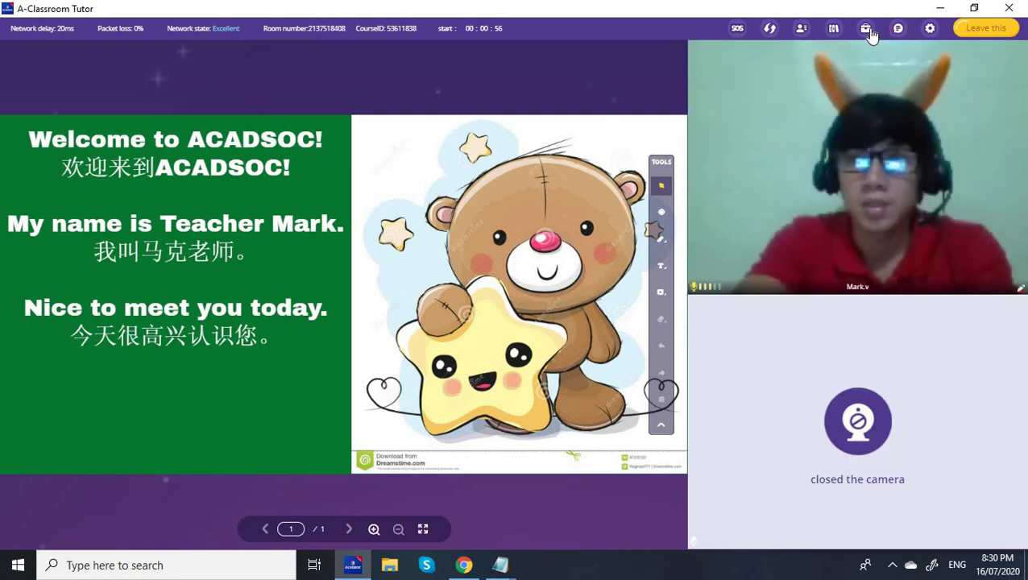
click(867, 30)
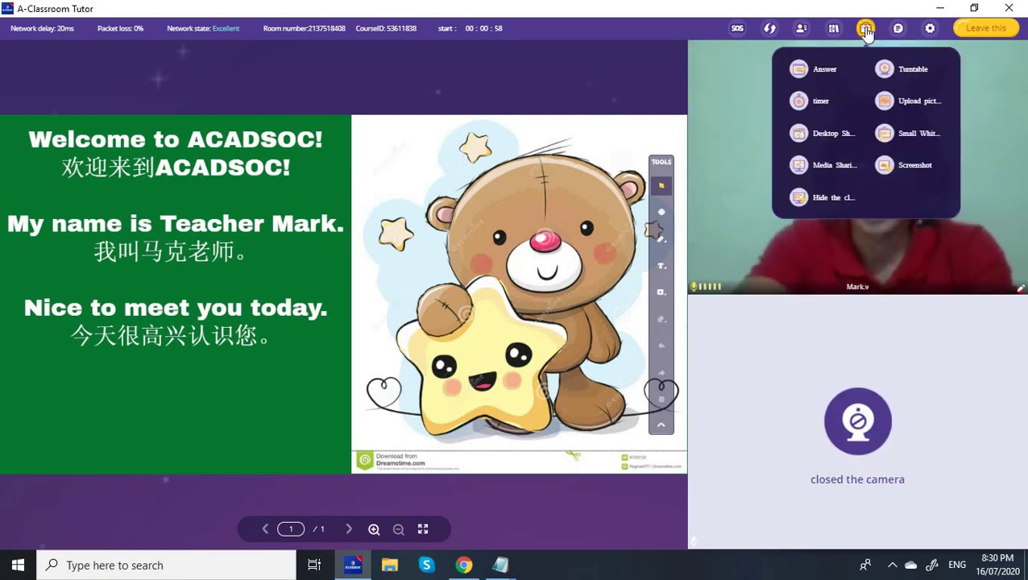
Open and close the Answer panel, countdown timer and Small Whiteboard from the ToolBox.
click(819, 71)
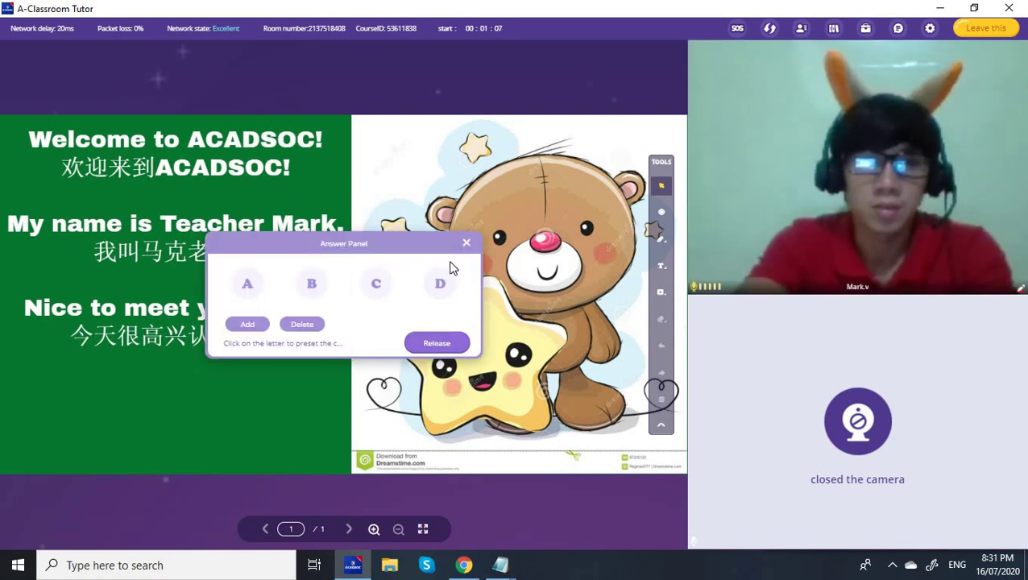
click(465, 242)
click(865, 28)
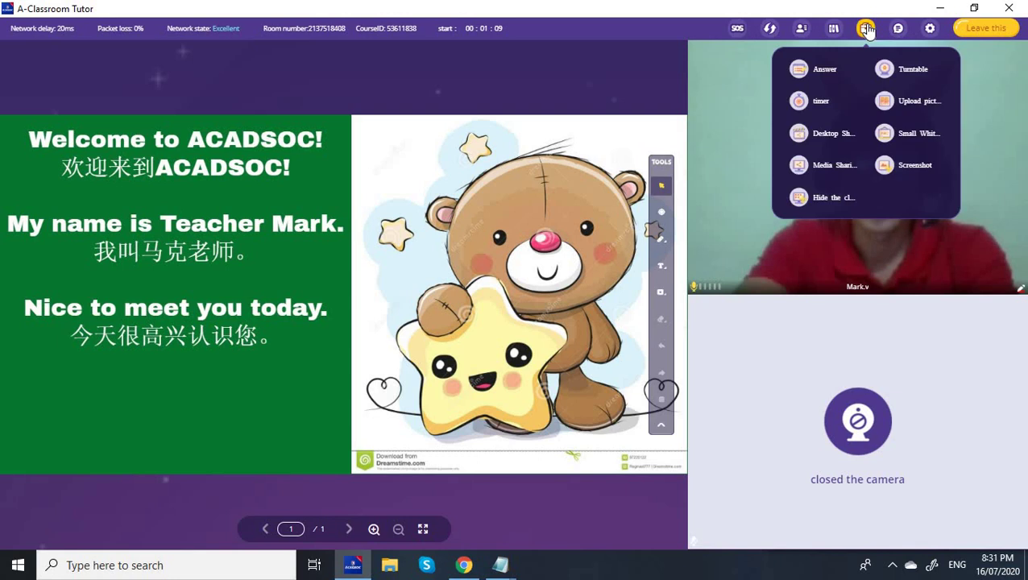
click(819, 102)
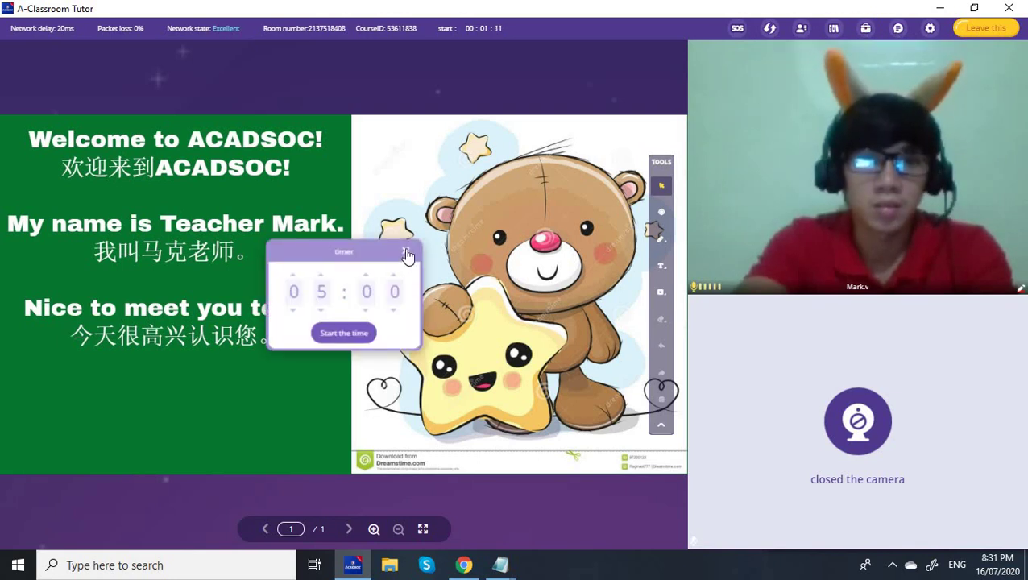
click(407, 252)
click(865, 29)
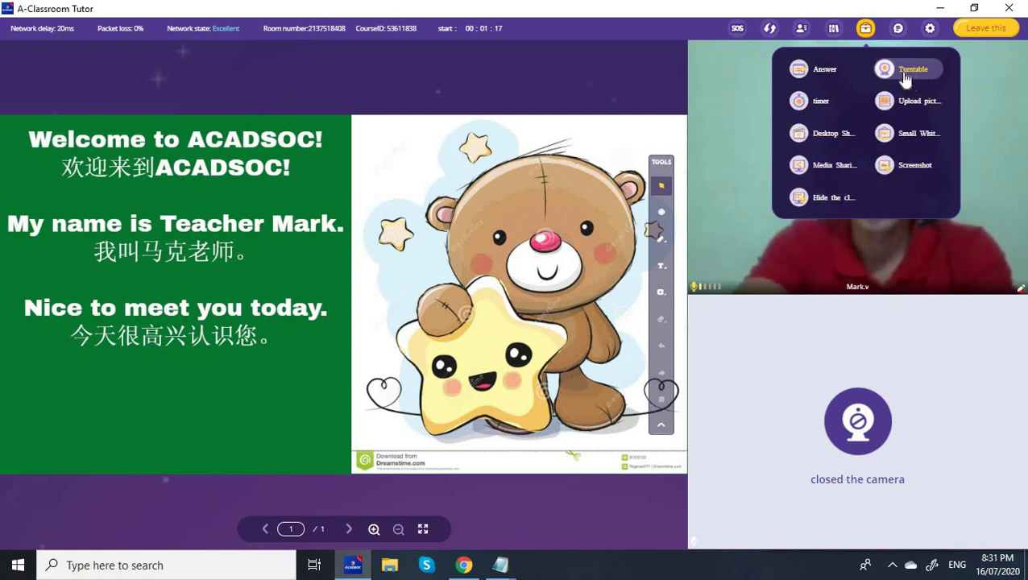
click(926, 135)
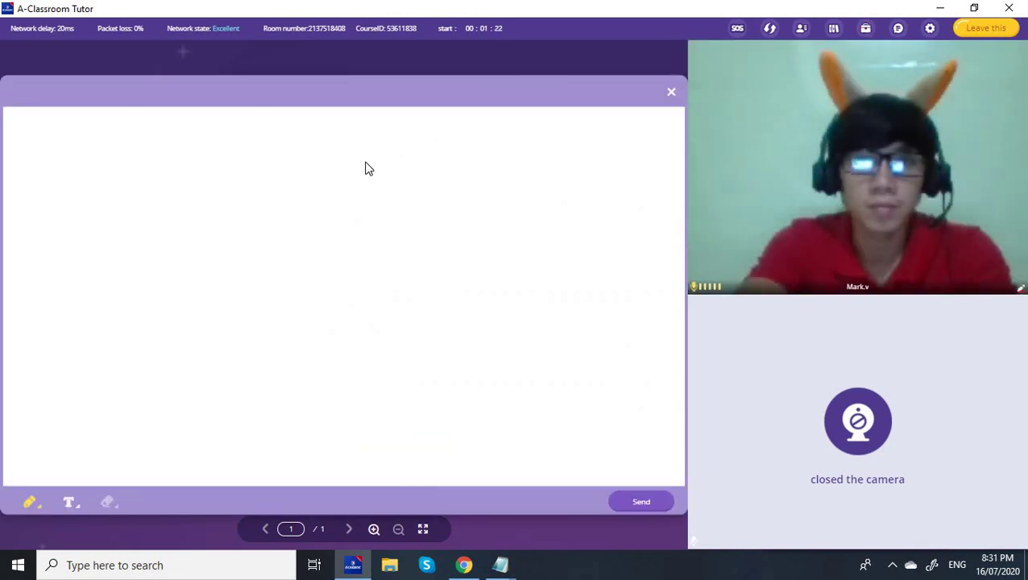
click(675, 93)
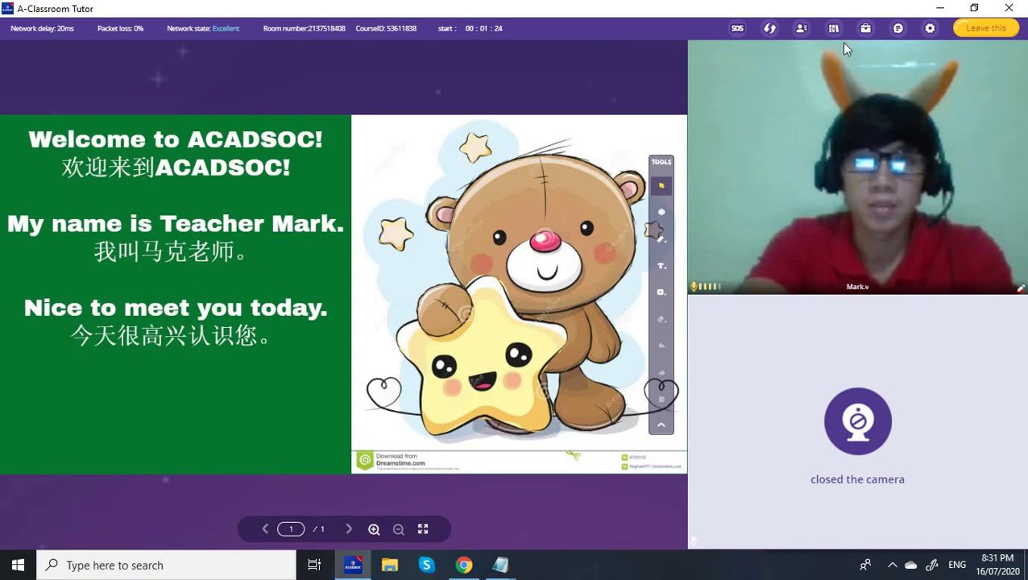
click(872, 34)
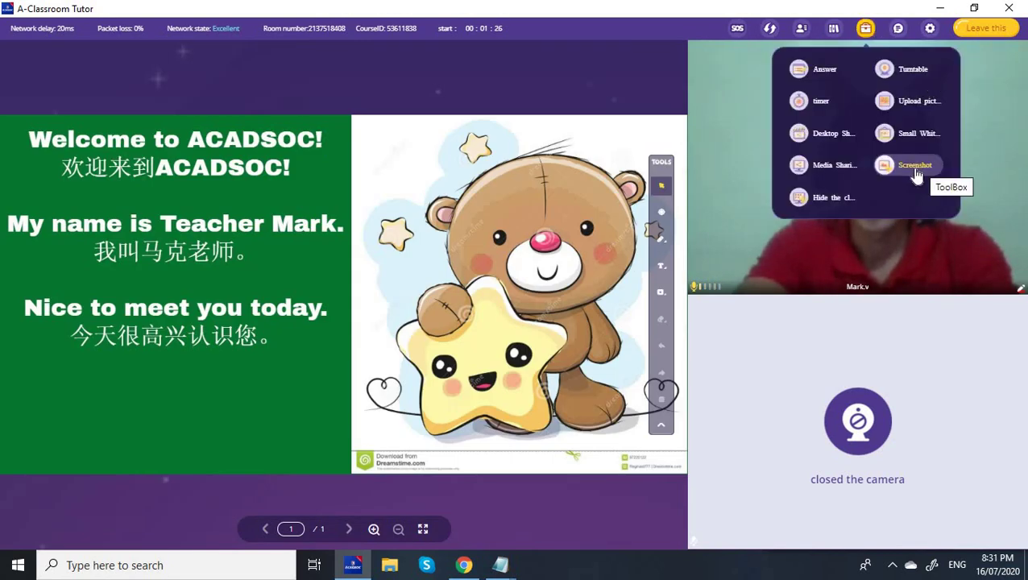
click(834, 32)
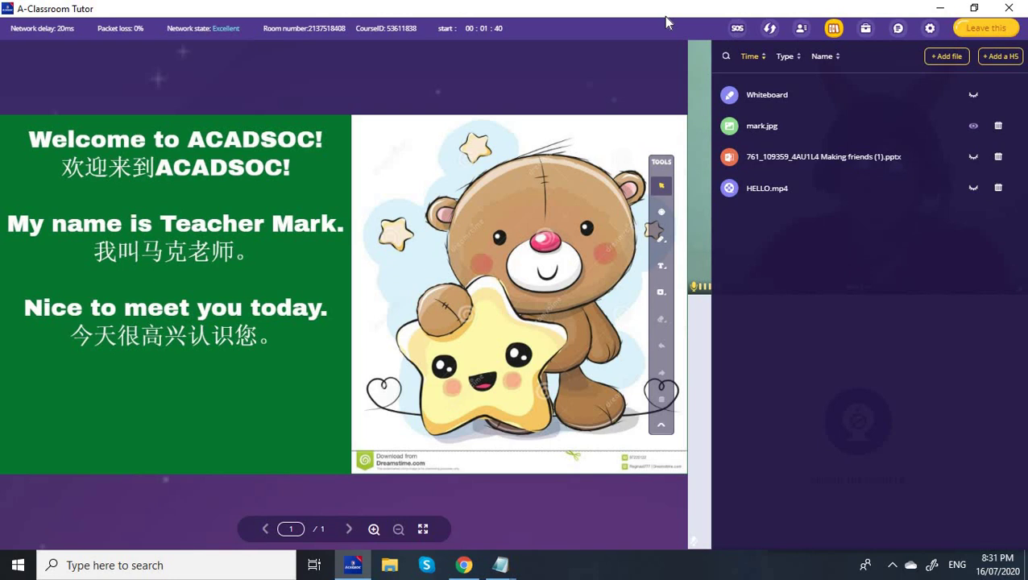
click(698, 129)
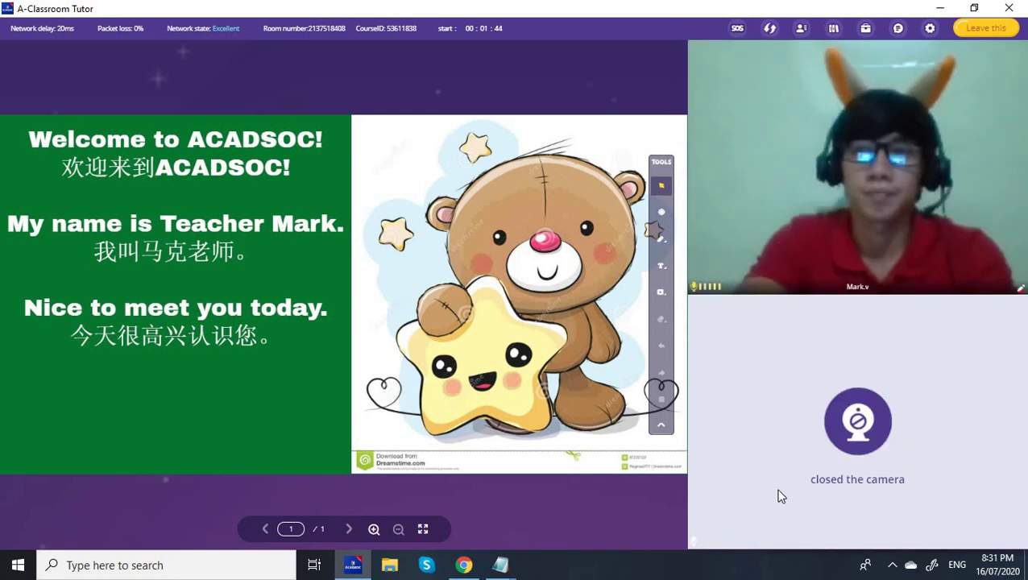
mouse_move(826, 138)
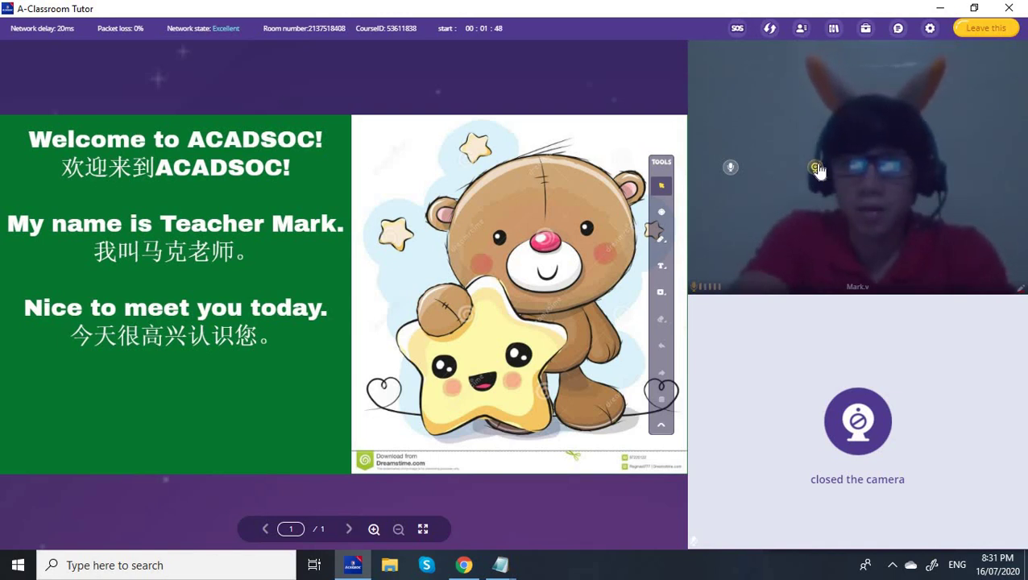
click(816, 169)
click(816, 171)
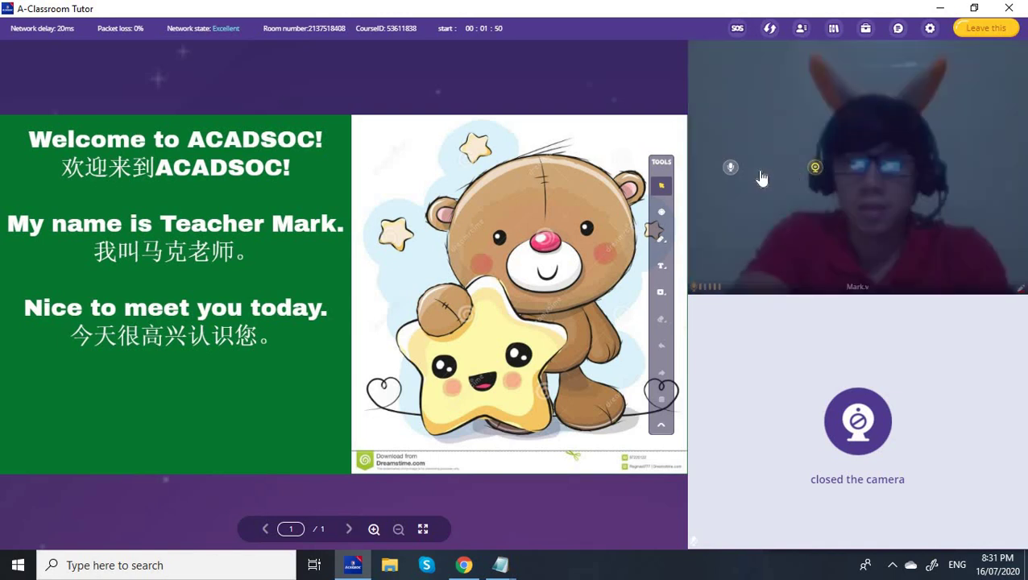
click(730, 168)
click(731, 171)
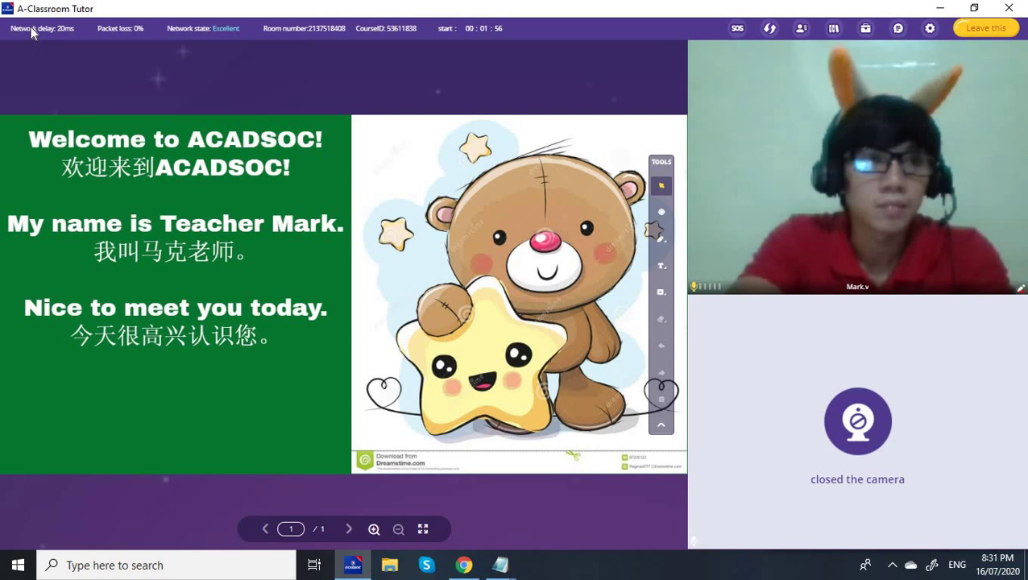
mouse_move(786, 118)
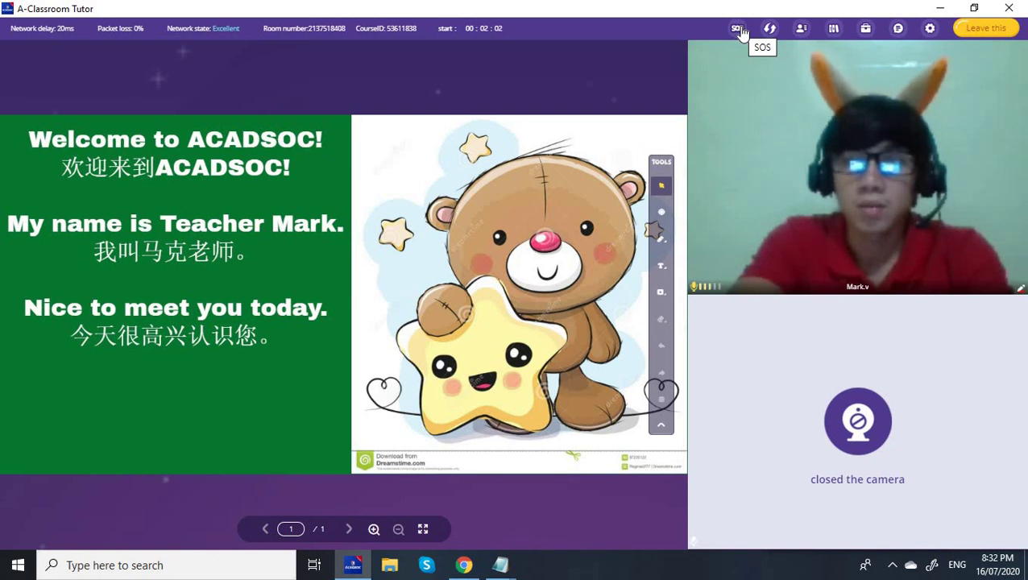
Review the SOS problem report, cancel it, and switch to the Acadsoc page in Chrome.
click(738, 29)
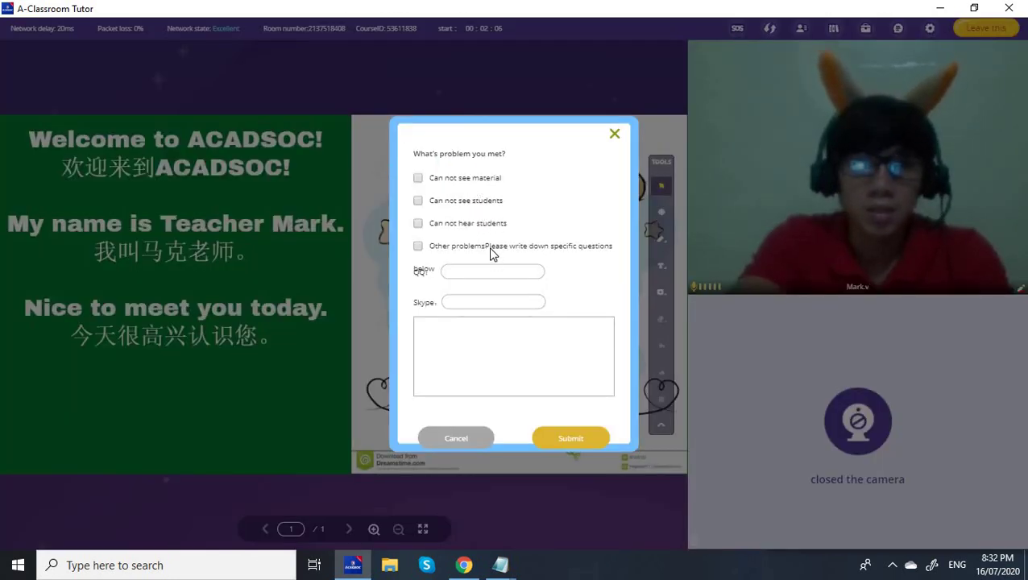
click(456, 439)
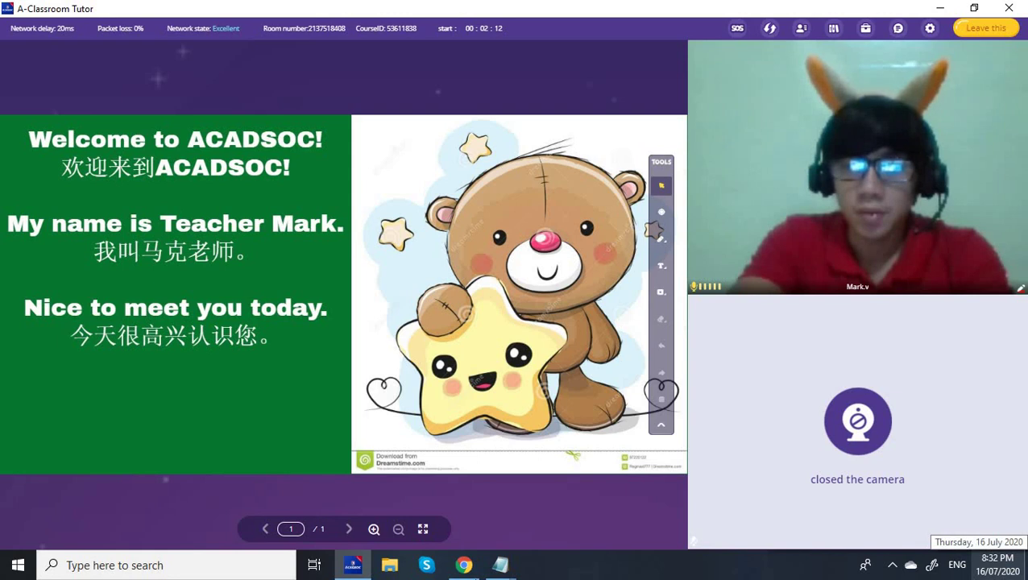
click(465, 566)
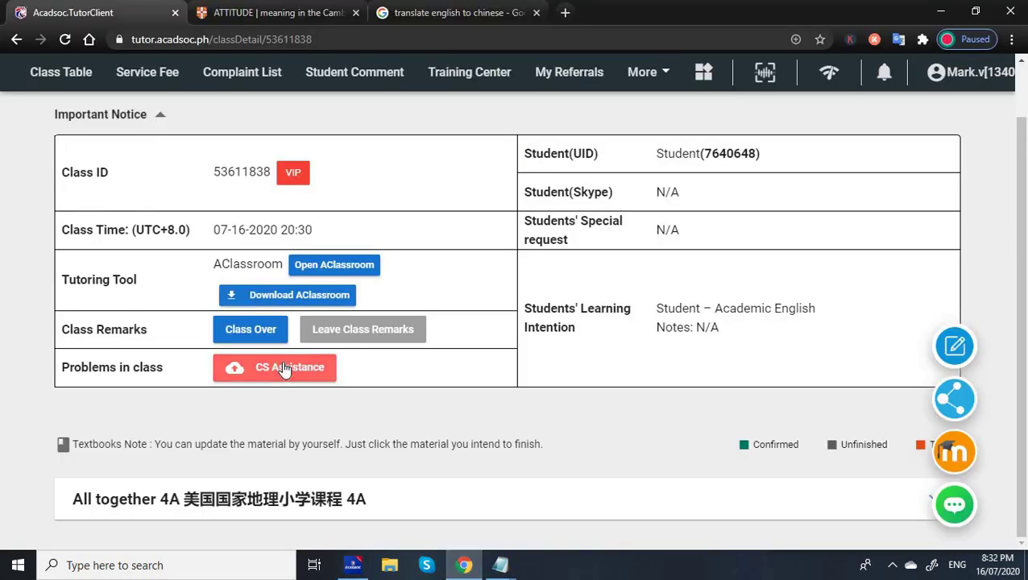
Submit a 'Student isn't showing up' CS Assistance request saying 'student not yet in a classroom.' and confirm it.
click(286, 370)
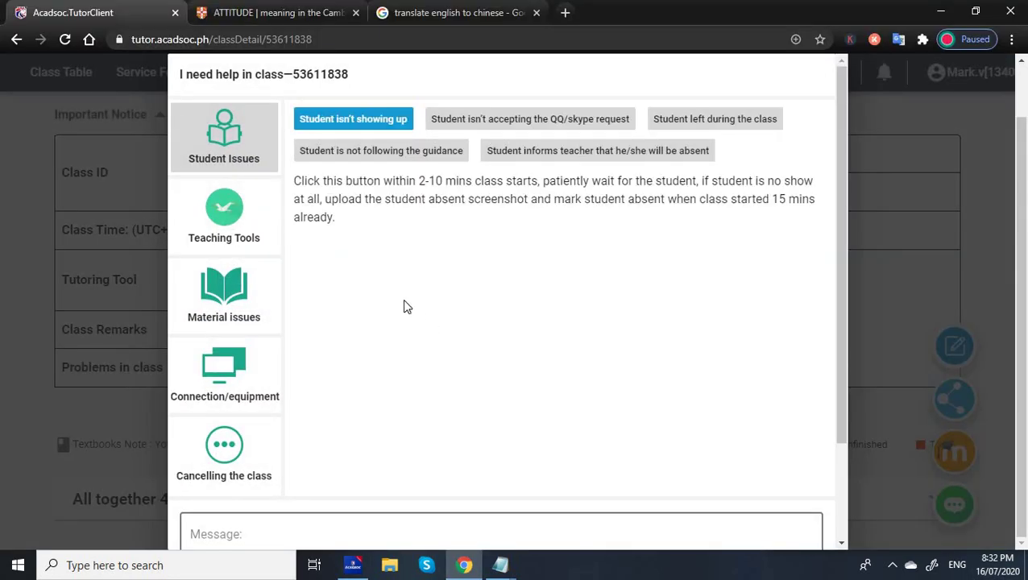
scroll(385, 488, down, 2)
click(382, 438)
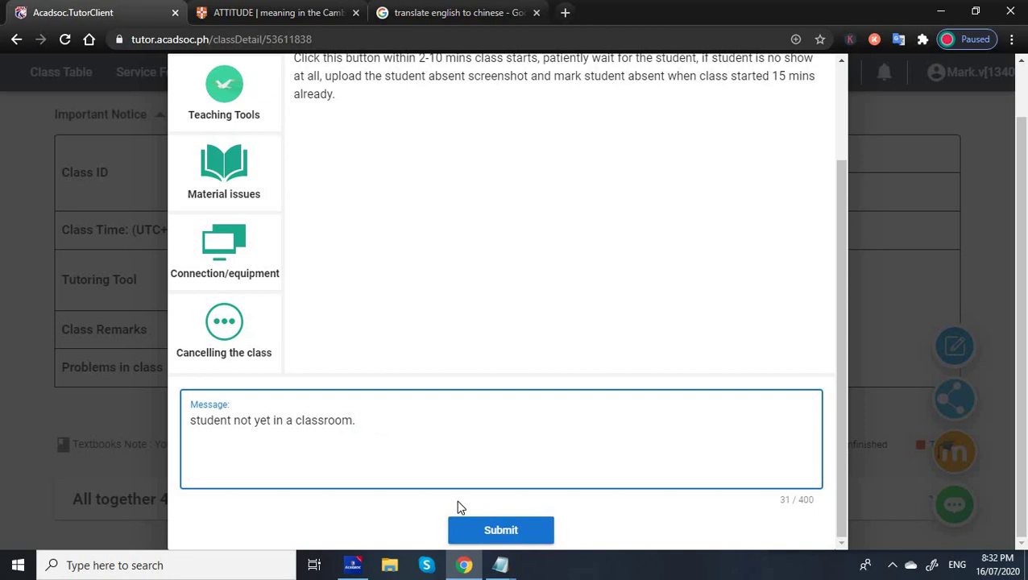
click(489, 529)
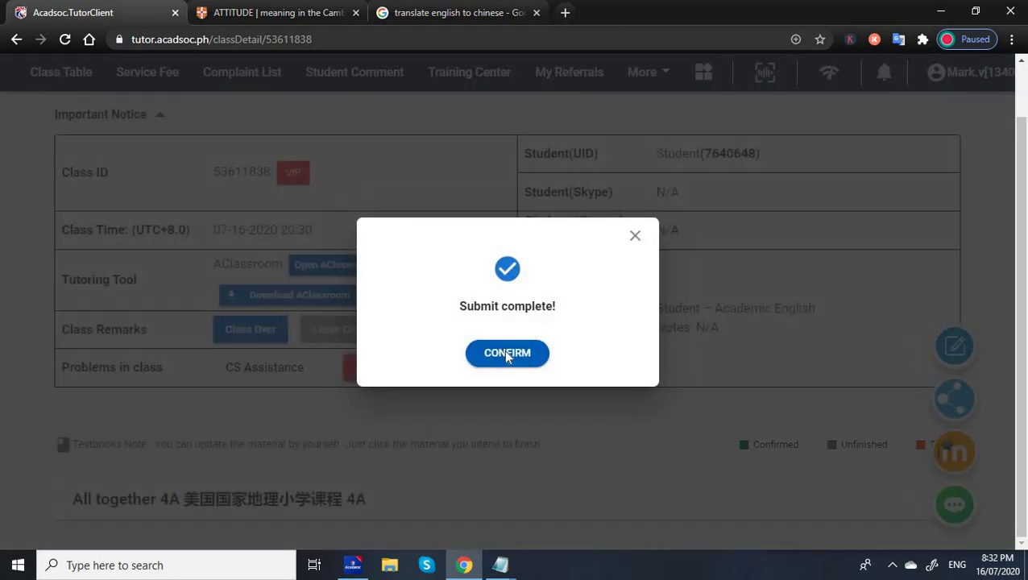
click(506, 353)
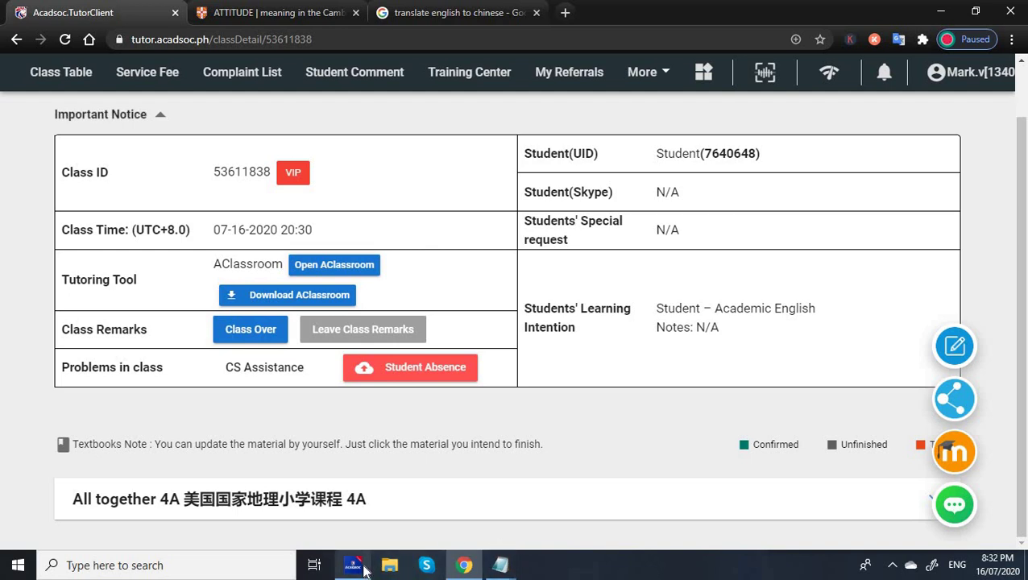
click(352, 564)
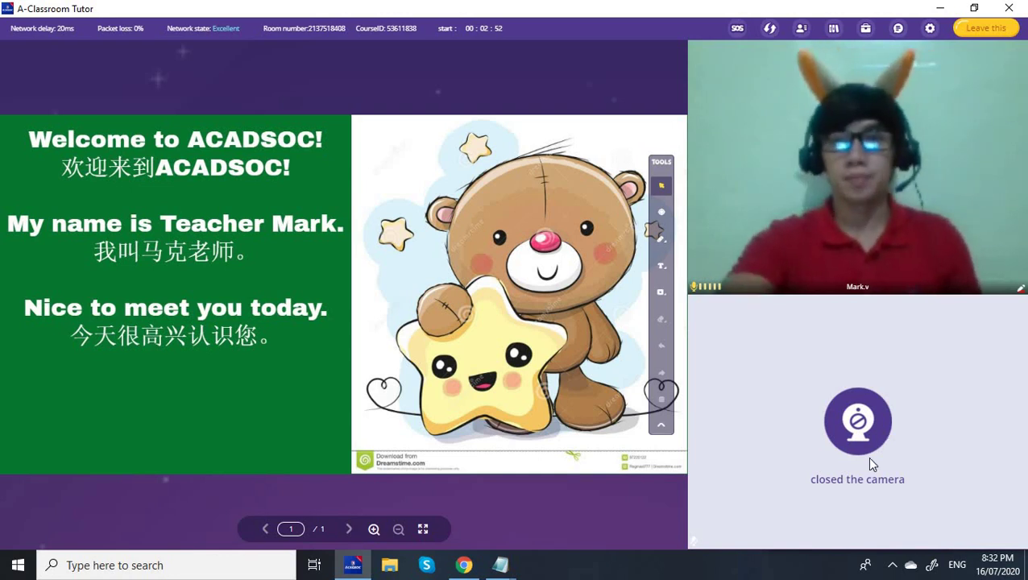
Play the HELLO.mp4 class file from the Courseware files list.
click(834, 33)
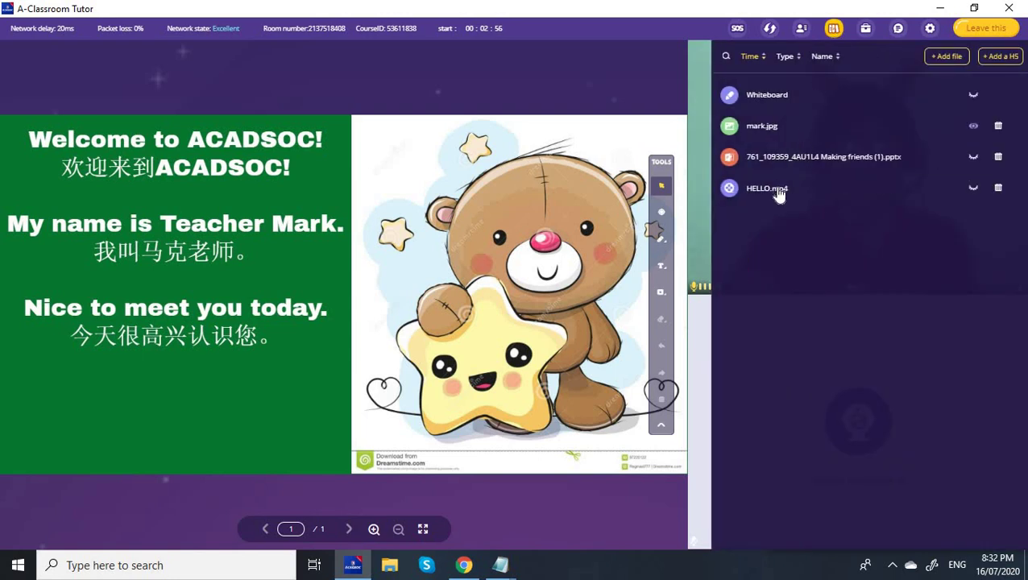
click(773, 189)
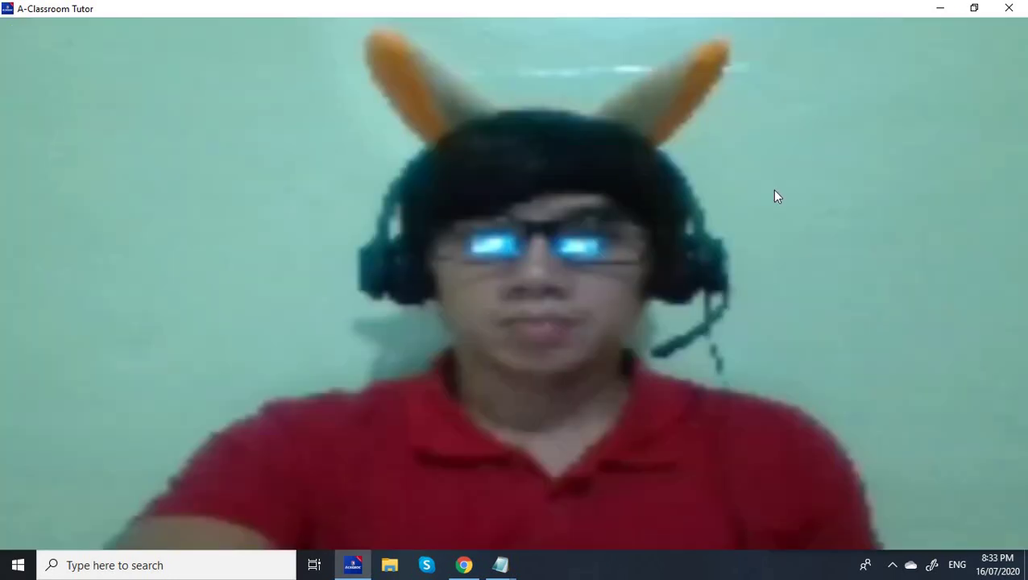